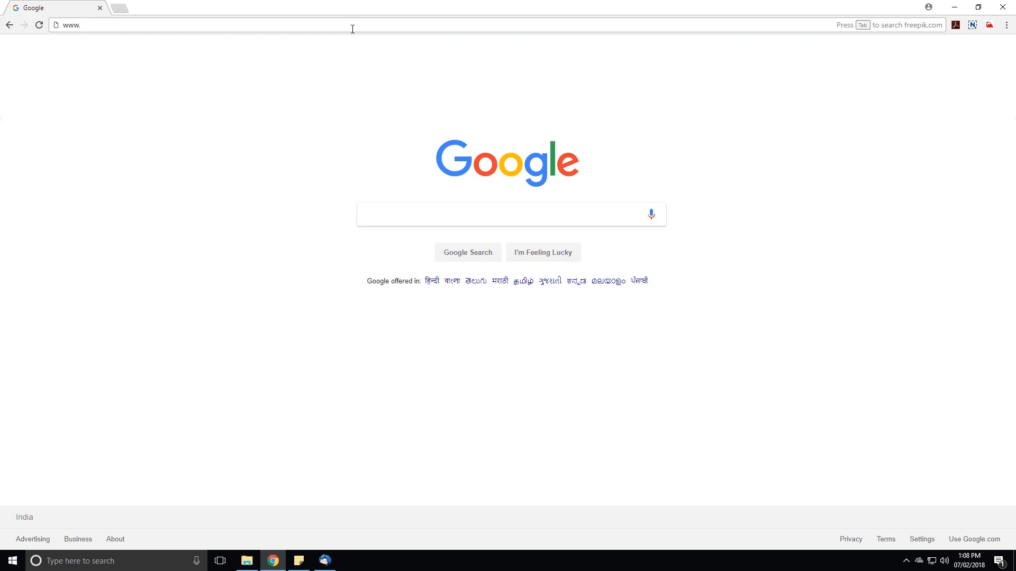
Go to the hostbooks.com website and open the free trial registration form.
{"action": "type", "text": "stbo"}
{"action": "key", "text": "BackSpace"}
{"action": "key", "text": "Return"}
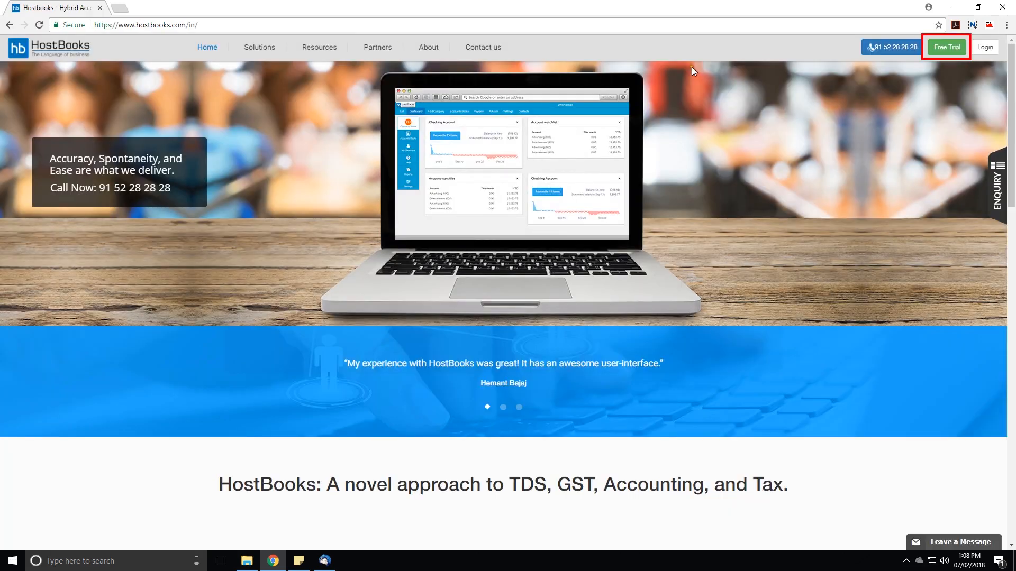
{"action": "left_click", "coordinate": [951, 49]}
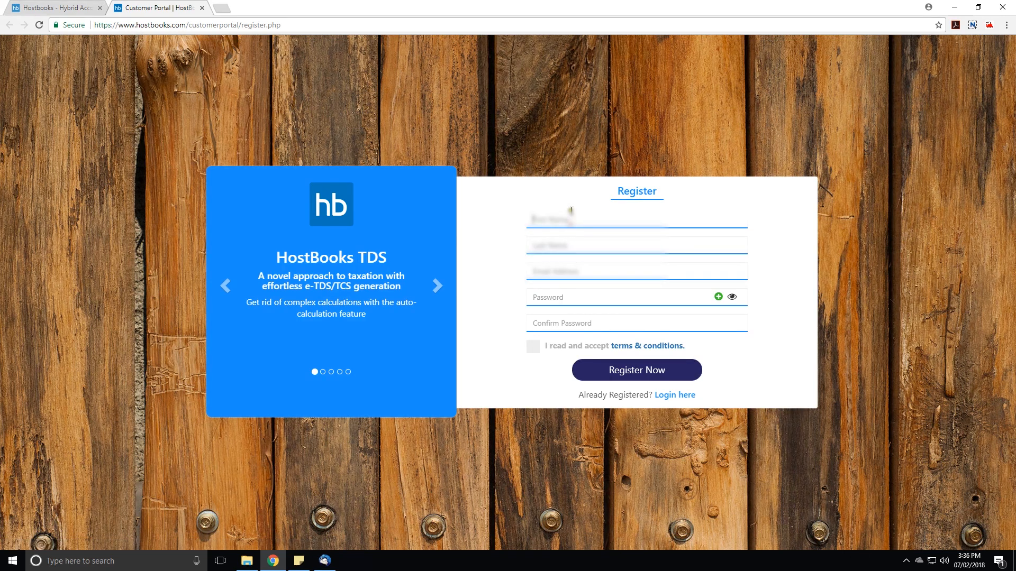
Fill in the registrant's first name, last name and e-mail address in the registration form.
{"action": "key", "text": "Tab"}
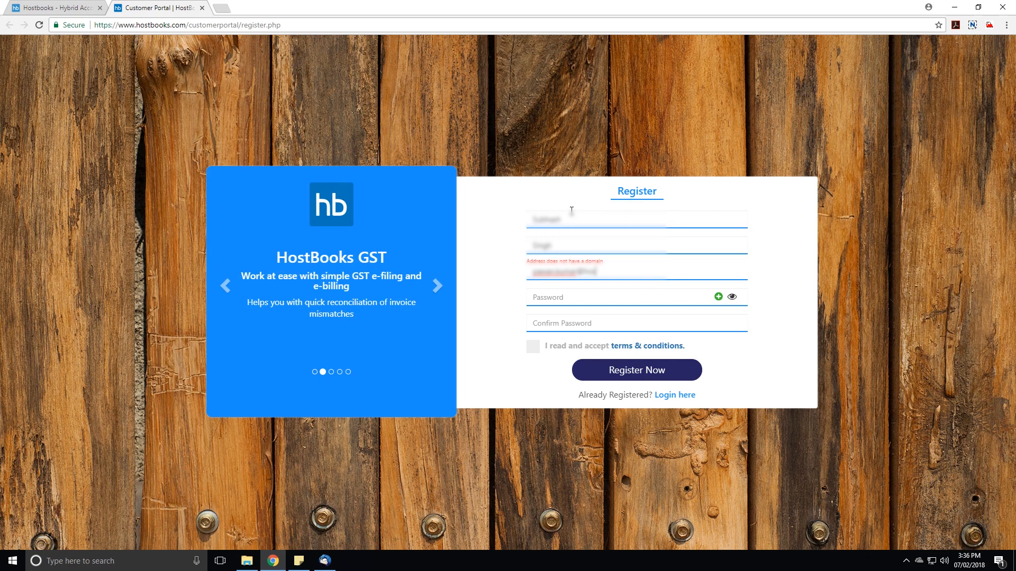
{"action": "key", "text": "Tab"}
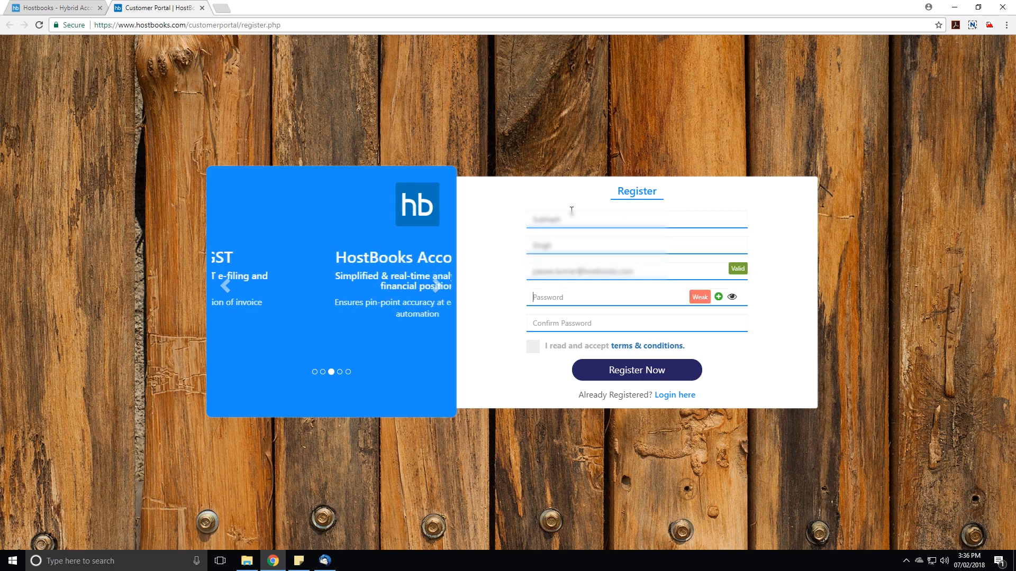
Enter the account password and repeat it as the confirmation password.
{"action": "type", "text": "•••••••••"}
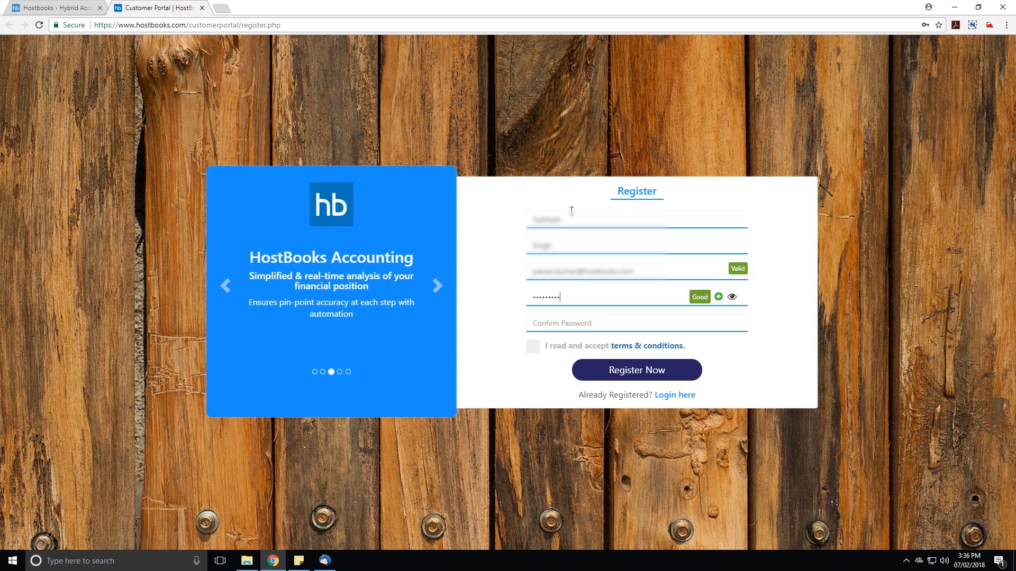
{"action": "key", "text": "Tab"}
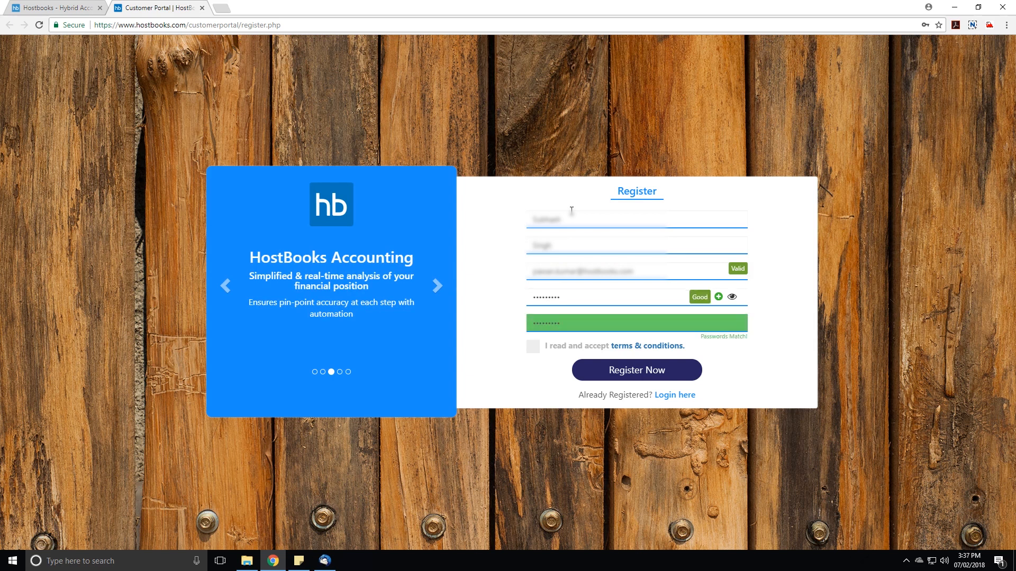
Accept the terms and conditions, submit the registration and dismiss the resulting message.
{"action": "left_click", "coordinate": [533, 347]}
{"action": "left_click", "coordinate": [586, 379]}
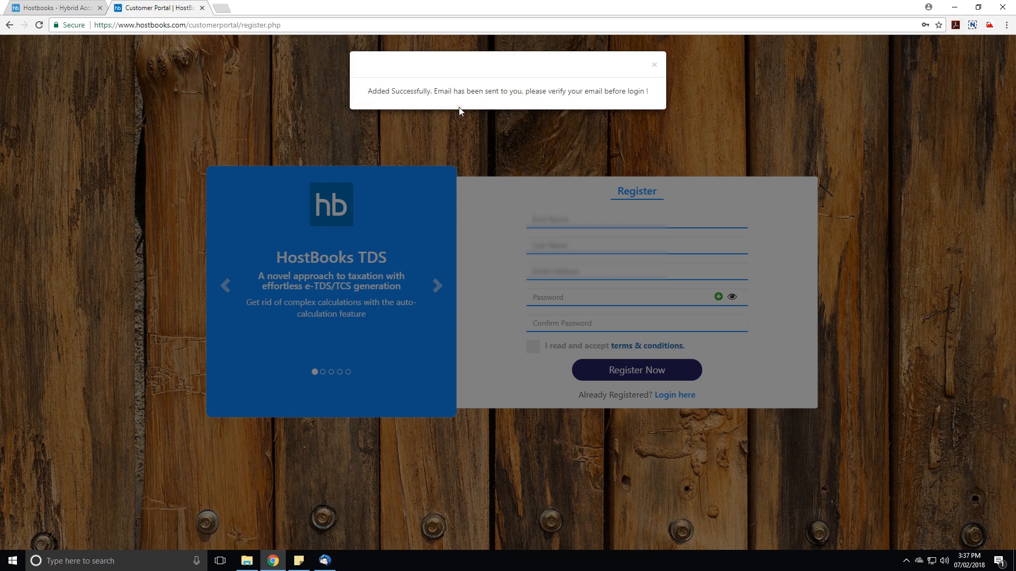
{"action": "left_click", "coordinate": [653, 67]}
Switch to Thunderbird and verify the account from the "Verify your new HostBooks account" e-mail.
{"action": "left_click", "coordinate": [325, 560]}
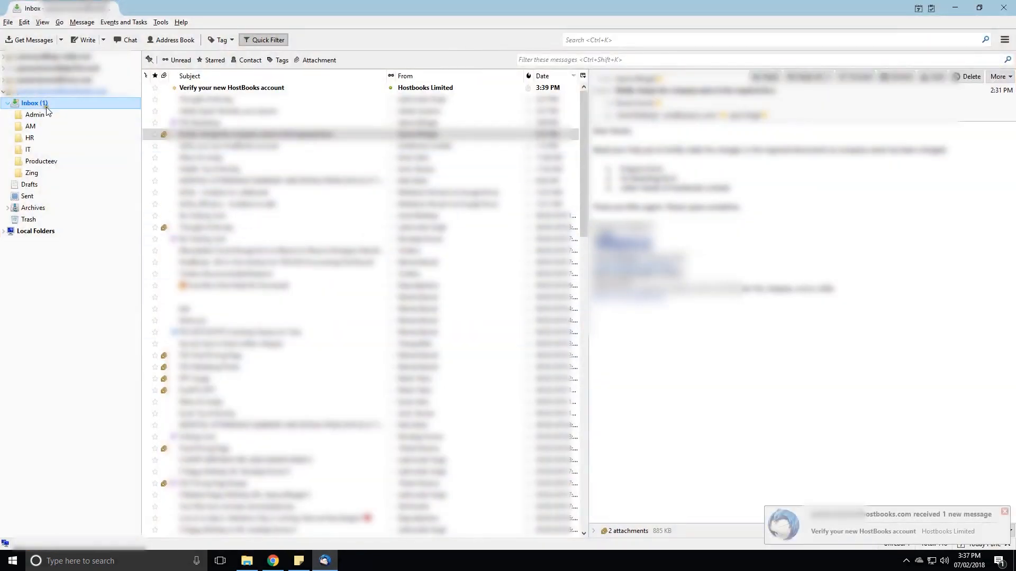
{"action": "double_click", "coordinate": [253, 89]}
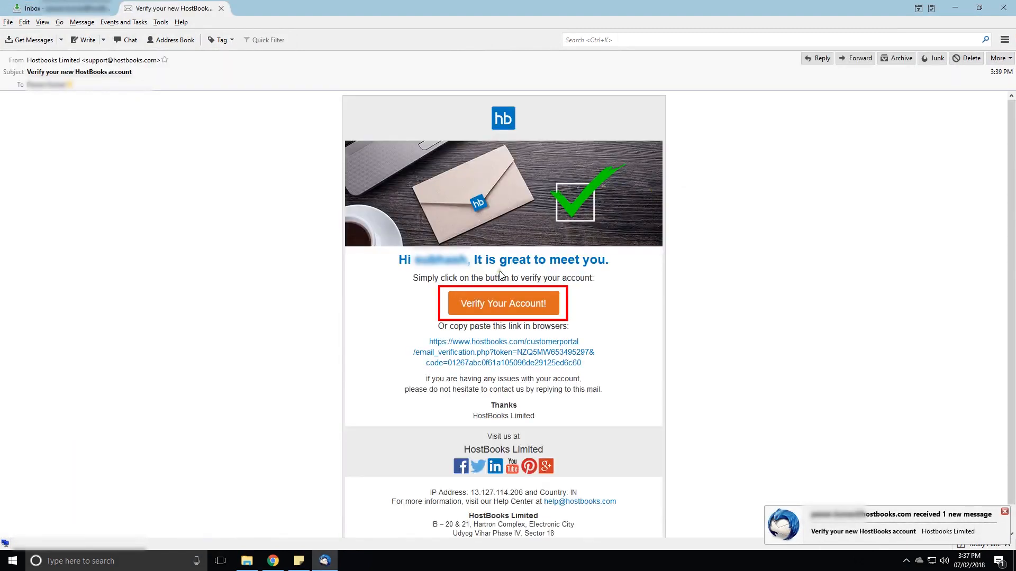
{"action": "left_click", "coordinate": [488, 313]}
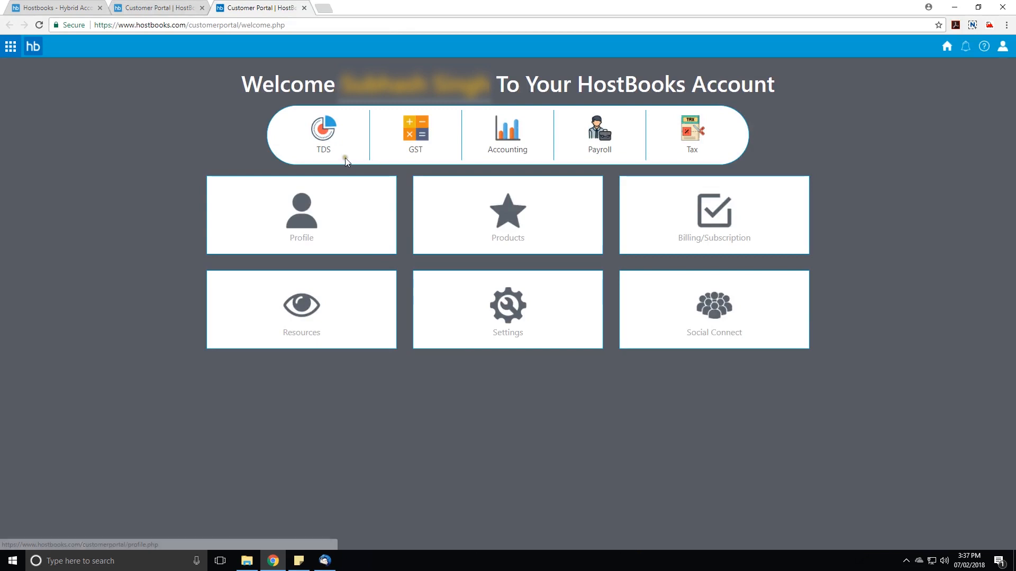
Open the TDS product and create a new deductor manually with the deductor's name and TAN.
{"action": "left_click", "coordinate": [319, 138]}
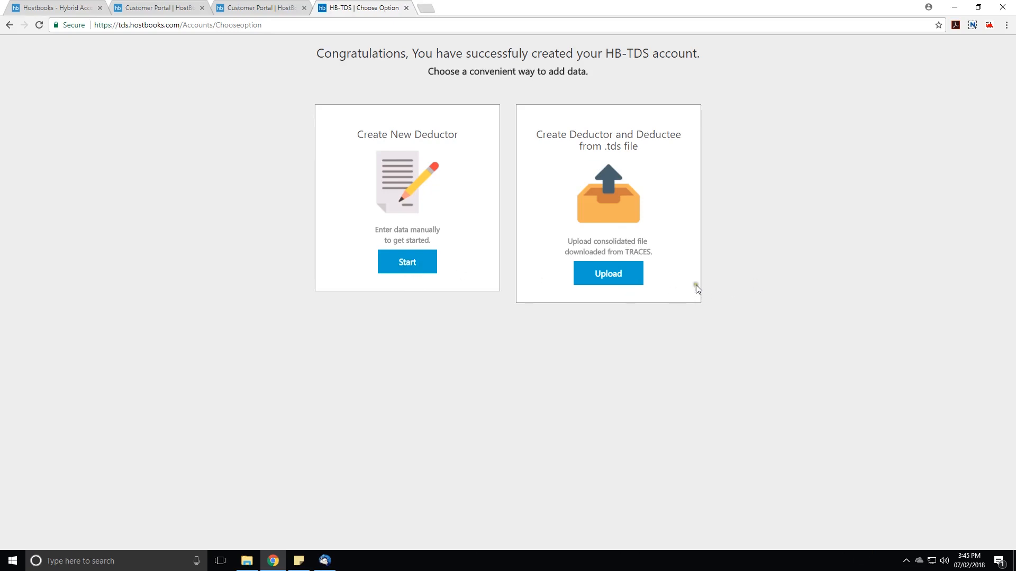
{"action": "left_click", "coordinate": [408, 264]}
{"action": "left_click", "coordinate": [490, 189]}
{"action": "type", "text": "aman sood"}
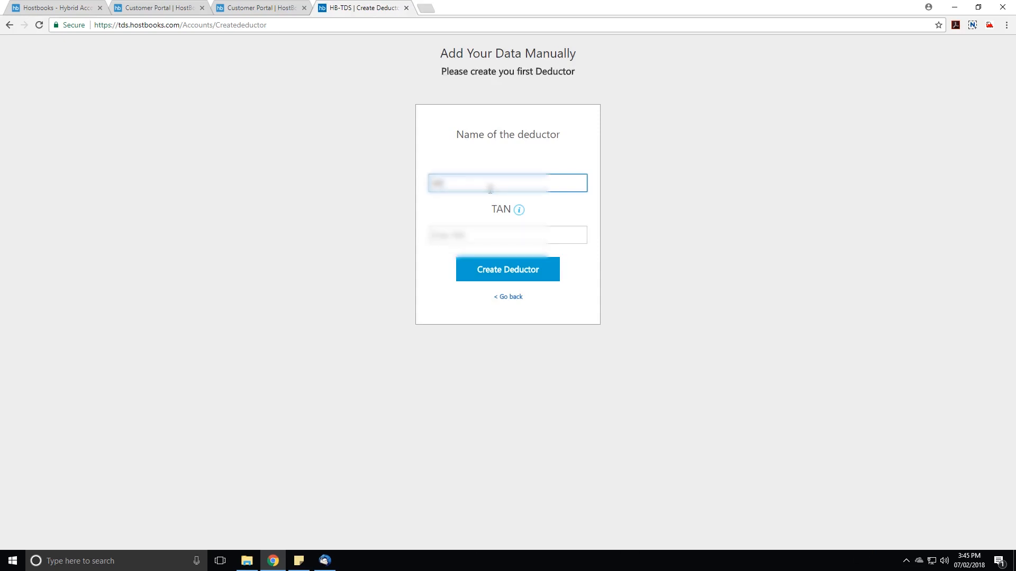
{"action": "type", "text": "pany pvt"}
{"action": "type", "text": "limited"}
{"action": "key", "text": "Tab"}
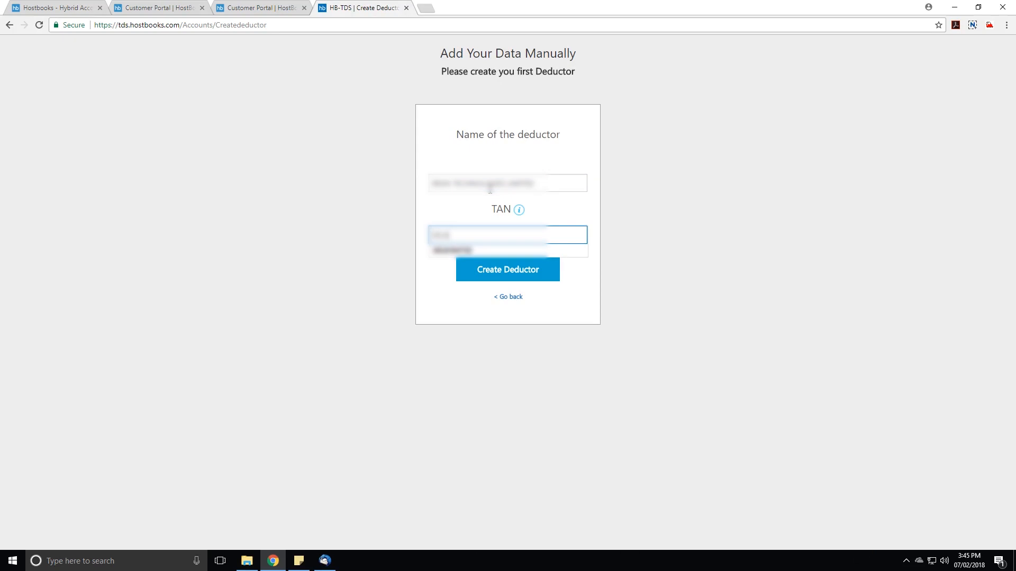
{"action": "left_click", "coordinate": [507, 271]}
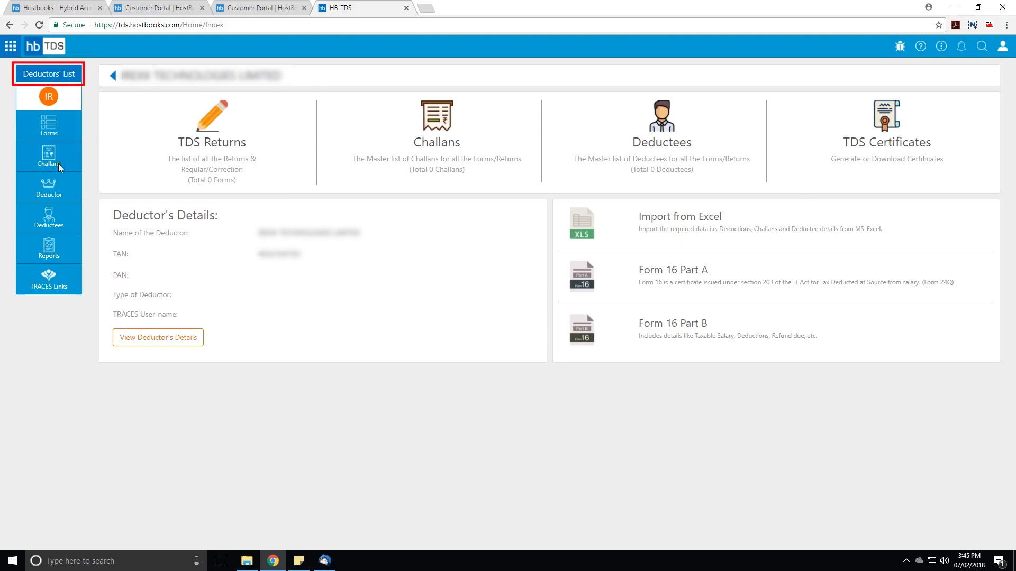
Open the new deductor from the Deductors' List and start editing its details.
{"action": "left_click", "coordinate": [69, 79]}
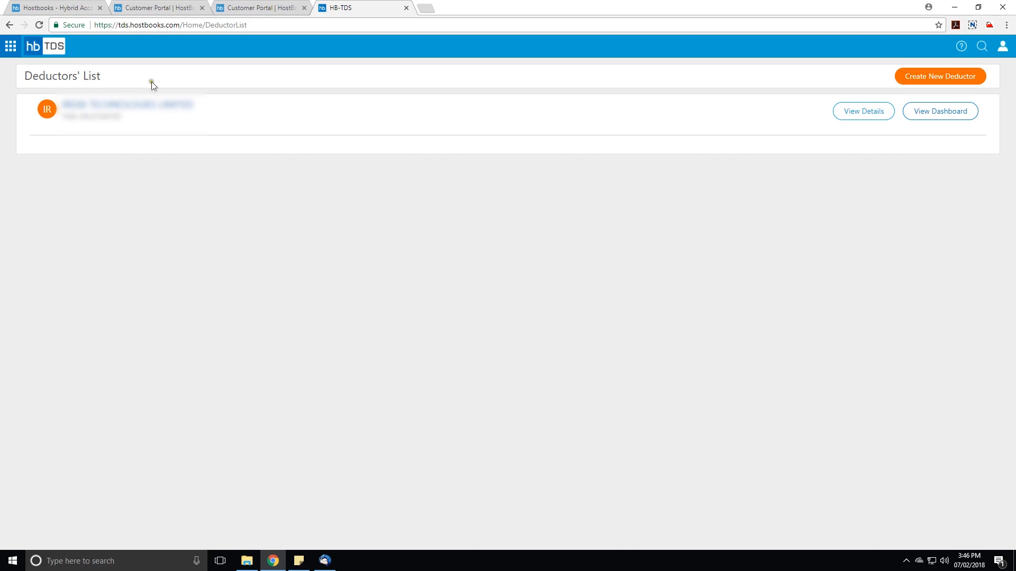
{"action": "left_click", "coordinate": [79, 104]}
{"action": "left_click", "coordinate": [175, 341]}
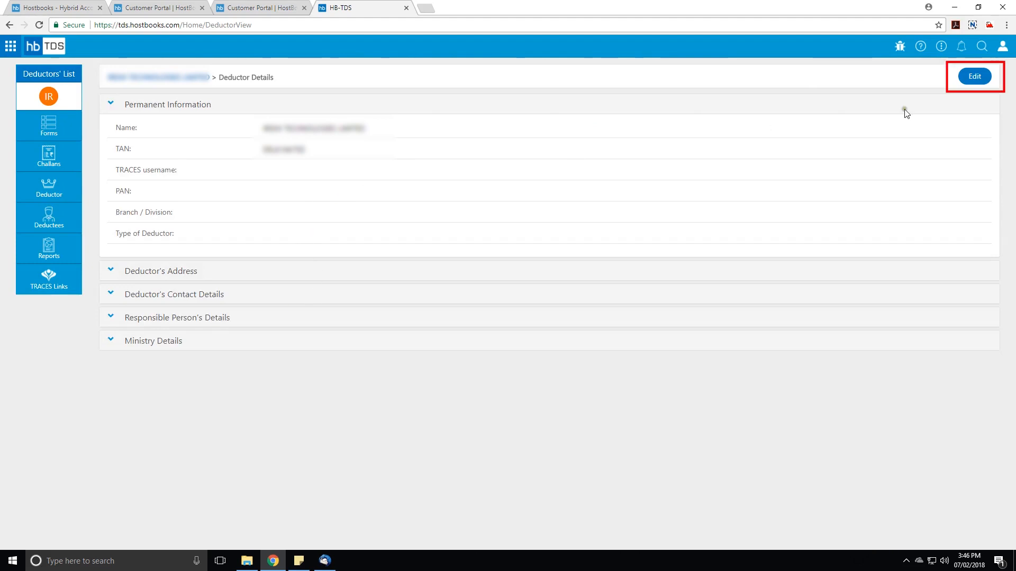
{"action": "left_click", "coordinate": [975, 80]}
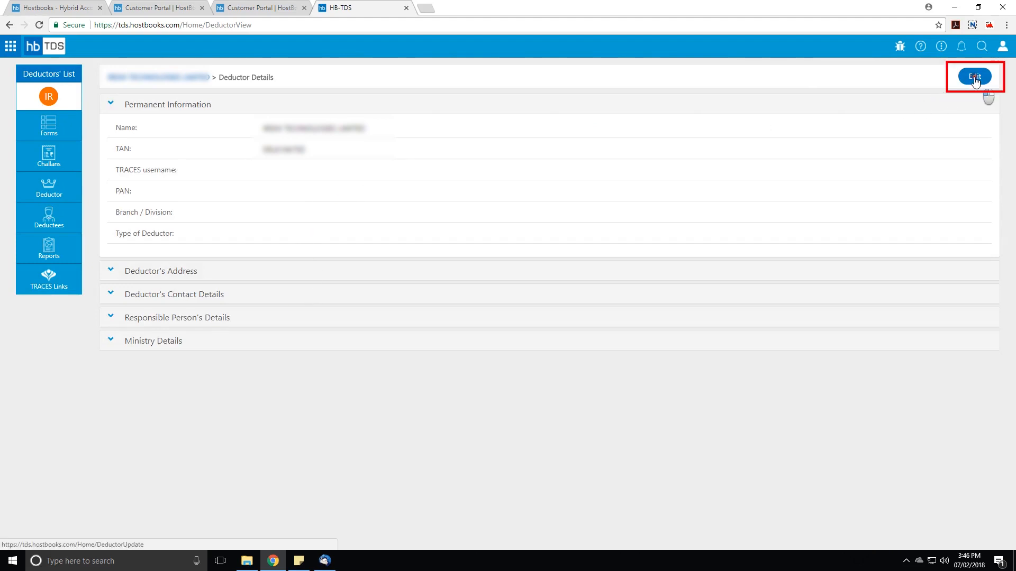
Fill in the deductor's TRACES username and PAN, set Branch / Division to NA and Type of Deductor to Company.
{"action": "left_click", "coordinate": [274, 189]}
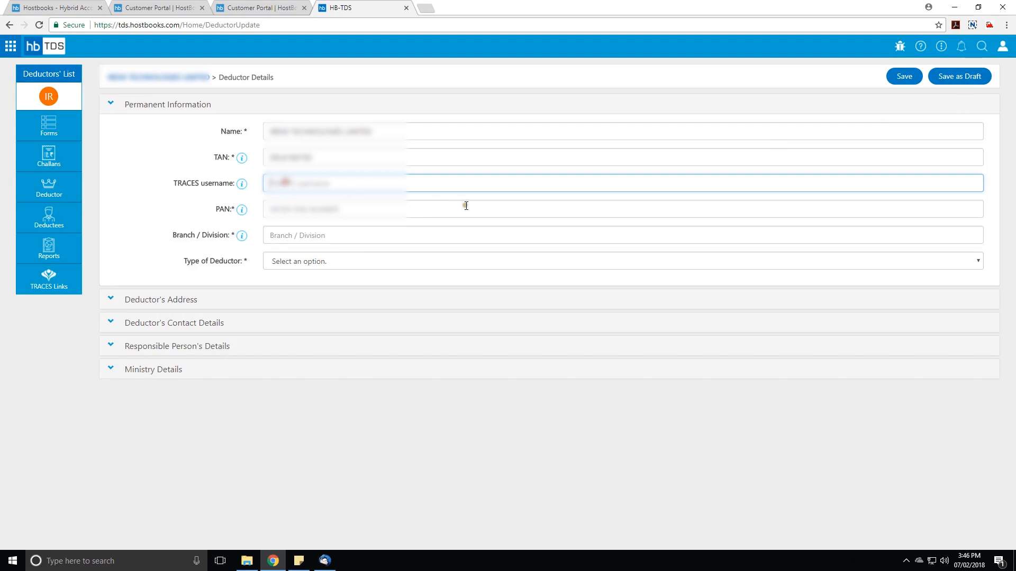
{"action": "type", "text": "asdasda"}
{"action": "key", "text": "Tab"}
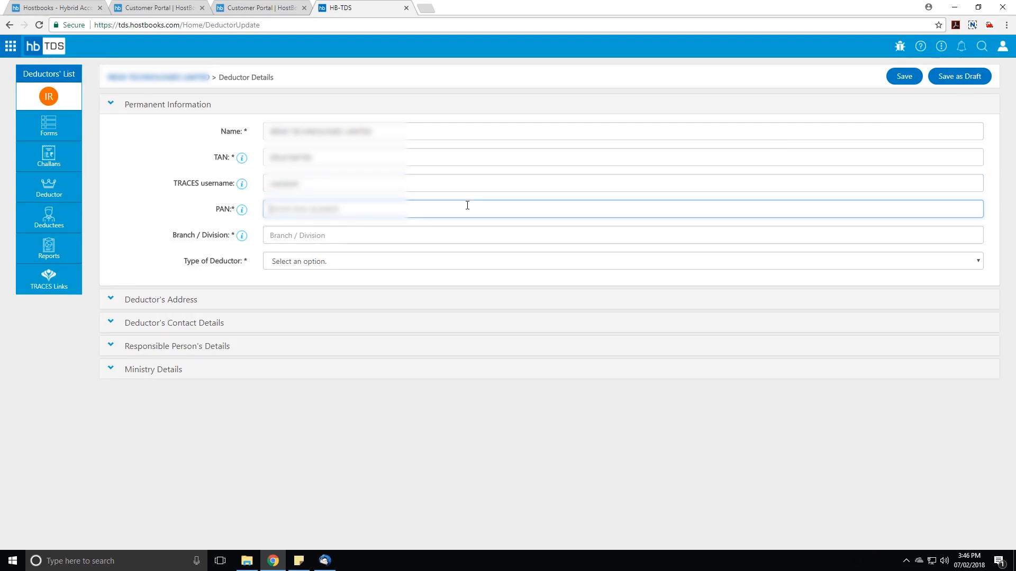
{"action": "type", "text": "as"}
{"action": "key", "text": "BackSpace"}
{"action": "type", "text": "aaaci1234e"}
{"action": "key", "text": "Tab"}
{"action": "type", "text": "NA"}
{"action": "key", "text": "Tab"}
{"action": "left_click", "coordinate": [334, 259]}
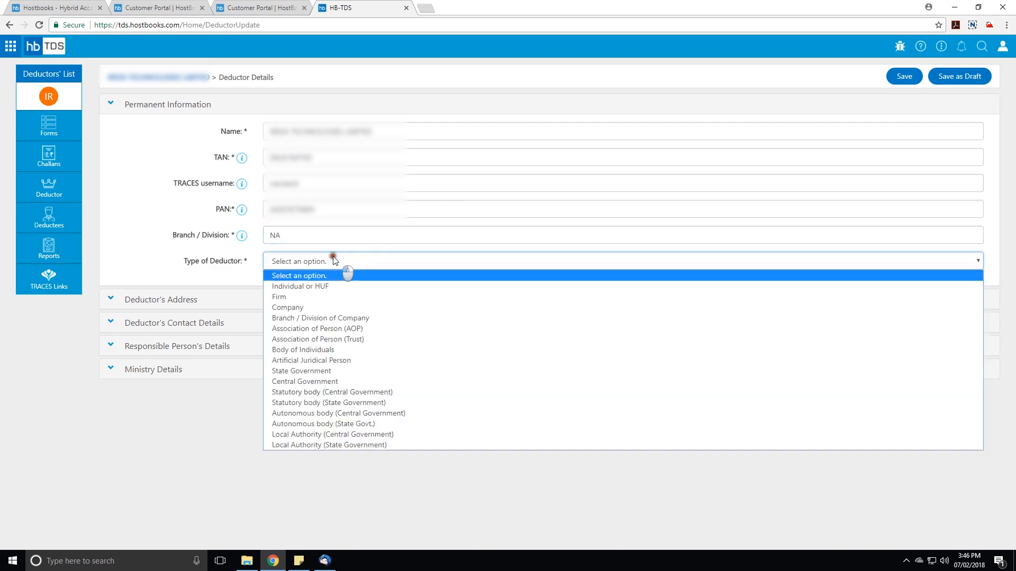
{"action": "left_click", "coordinate": [290, 310]}
Enter the flat number, premises name and street in the Deductor's Address section.
{"action": "left_click", "coordinate": [208, 300]}
{"action": "left_click", "coordinate": [294, 155]}
{"action": "type", "text": "A"}
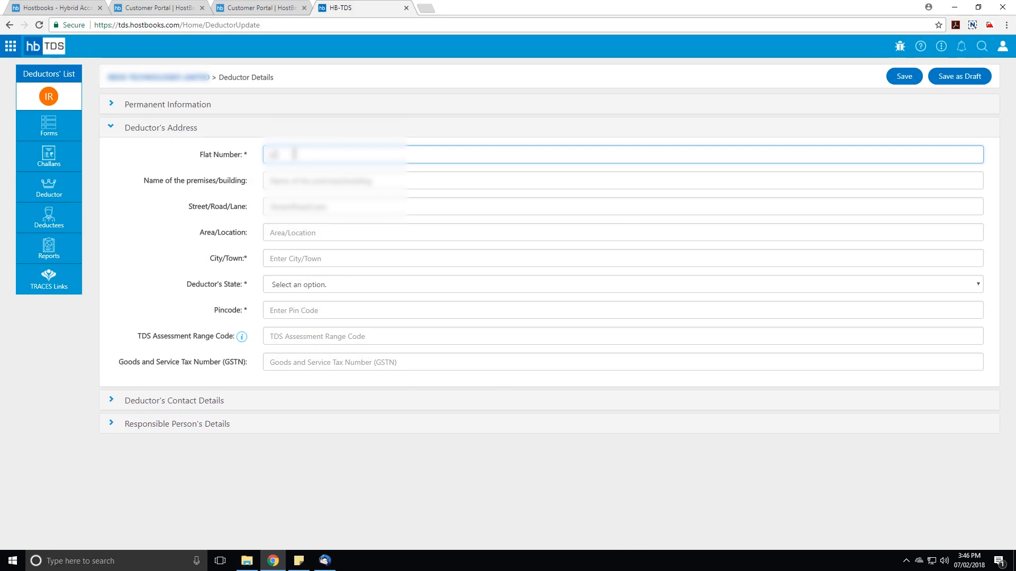
{"action": "key", "text": "Tab"}
{"action": "type", "text": "HEMKUNT CHAMBER"}
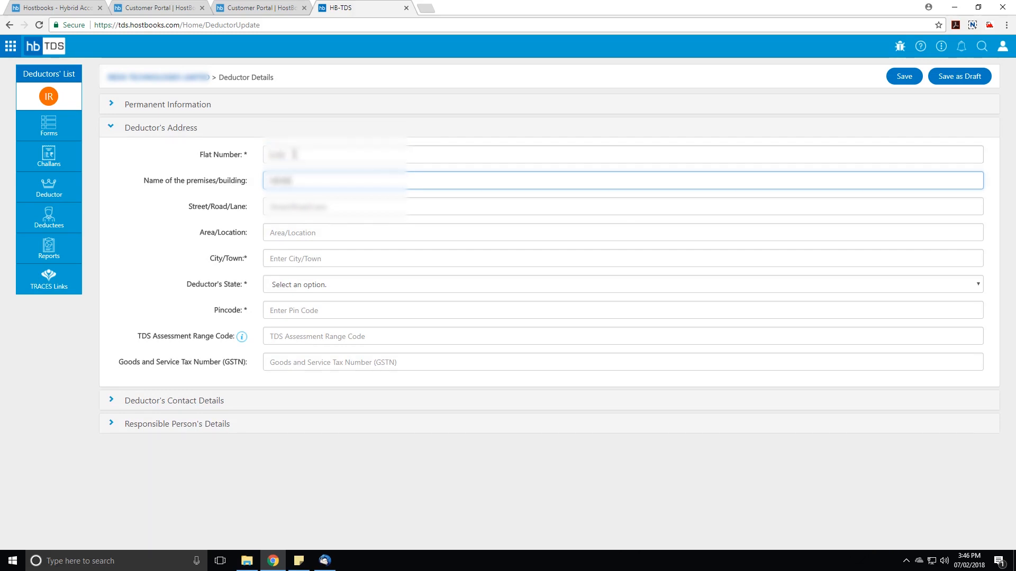
{"action": "key", "text": "Tab"}
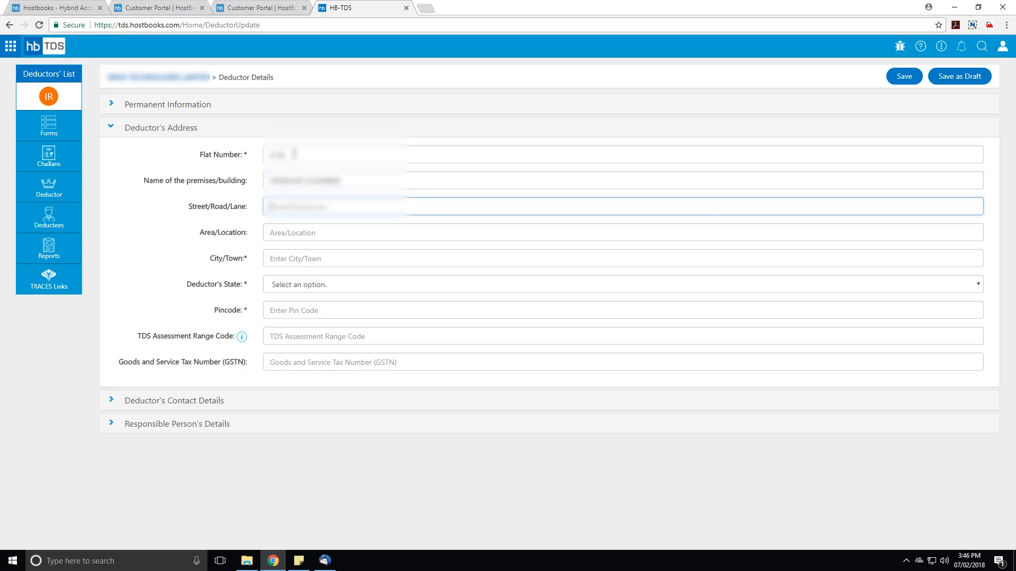
{"action": "key", "text": "Tab"}
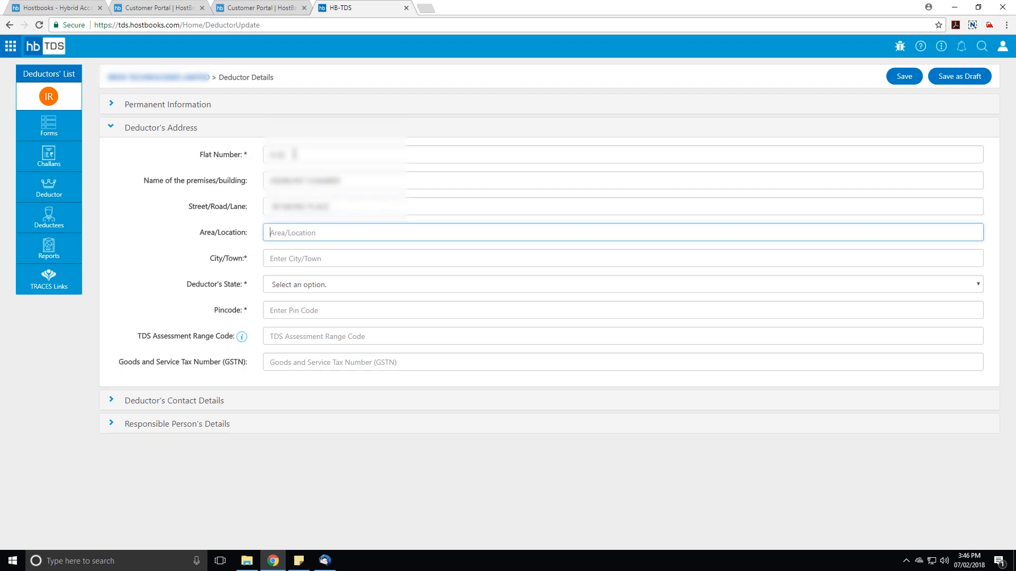
Complete the deductor's area, city, state and pincode, leaving the TDS Assessment Range Code and GSTN blank.
{"action": "type", "text": "NEHRU PLACE"}
{"action": "key", "text": "Tab"}
{"action": "type", "text": "NEW DELHI"}
{"action": "key", "text": "Tab"}
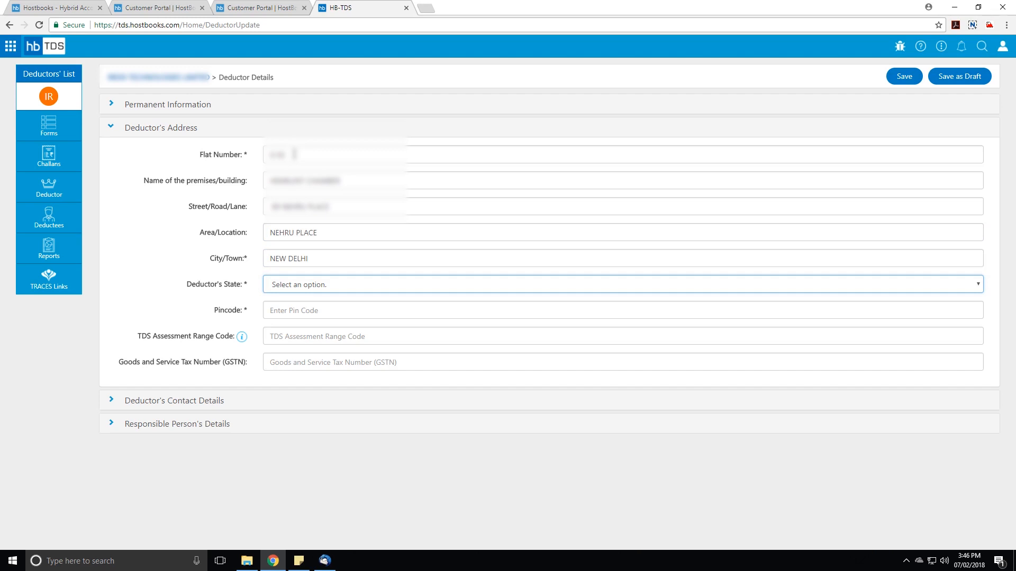
{"action": "type", "text": "del"}
{"action": "key", "text": "Tab"}
{"action": "type", "text": "1"}
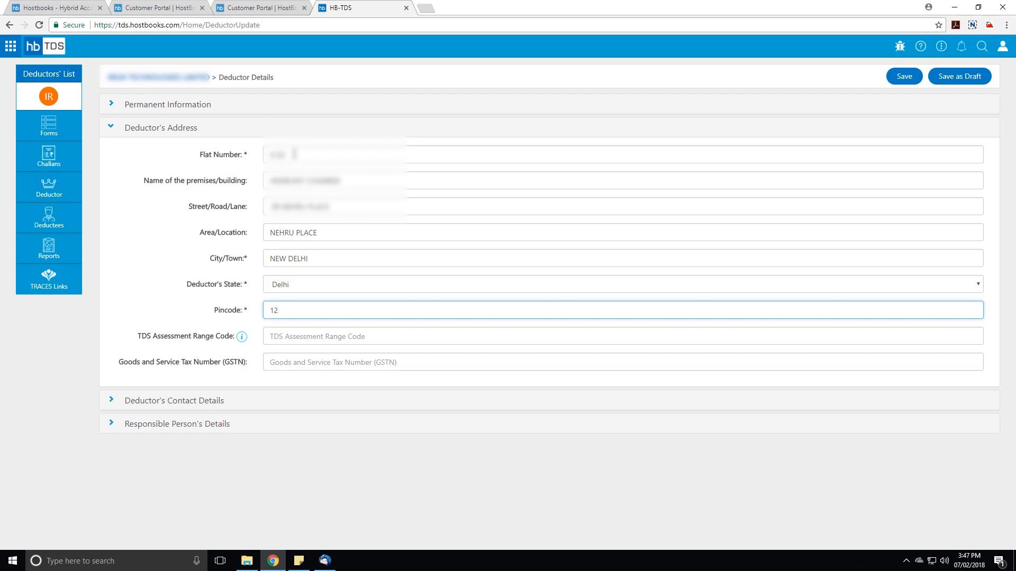
{"action": "key", "text": "Tab"}
{"action": "key", "text": "Tab"}
{"action": "left_click", "coordinate": [291, 338]}
{"action": "left_click", "coordinate": [289, 363]}
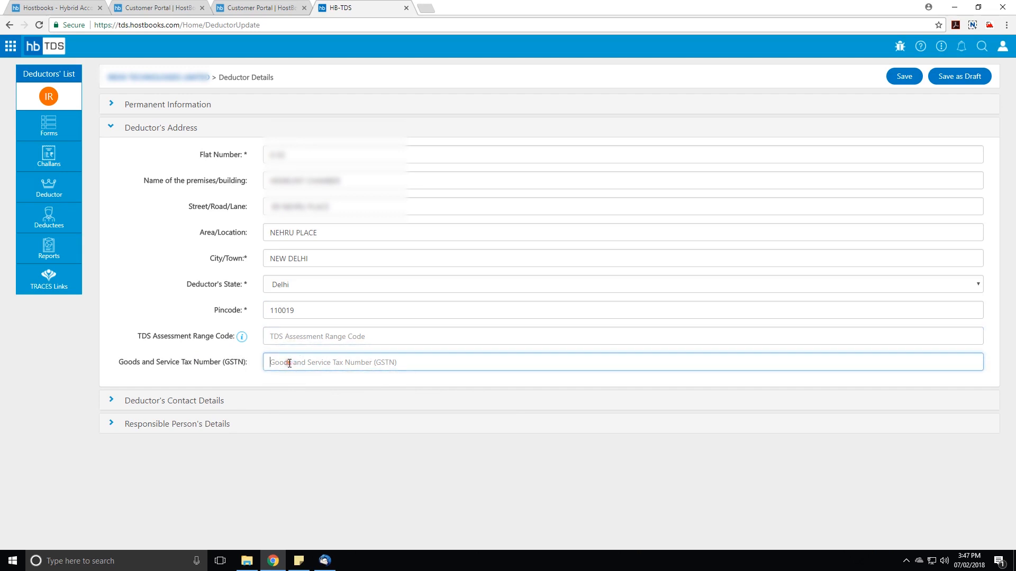
Fill in the deductor's e-mail address, STD code and telephone number in the contact details, skipping the alternative fields.
{"action": "left_click", "coordinate": [215, 401]}
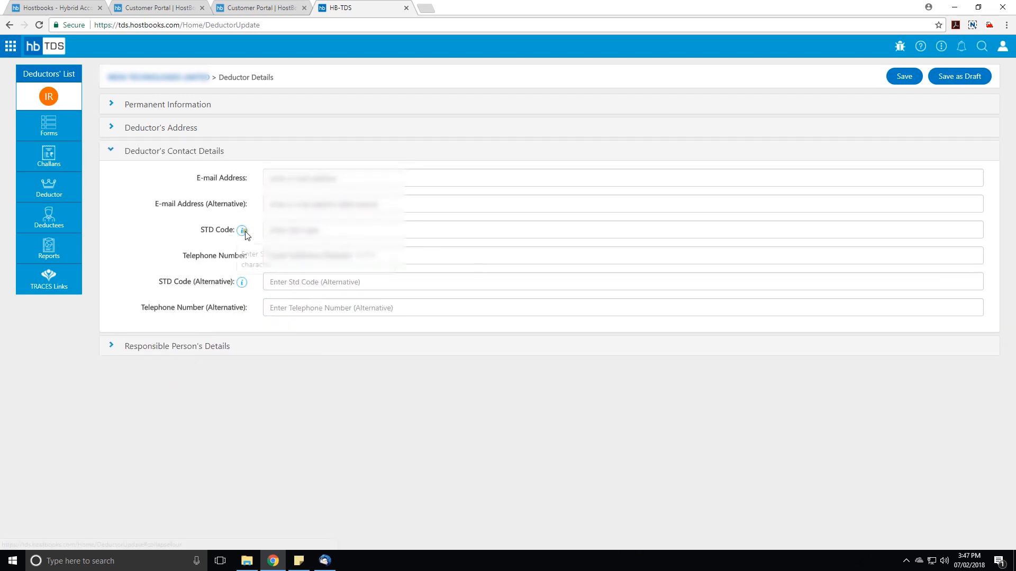
{"action": "left_click", "coordinate": [300, 182]}
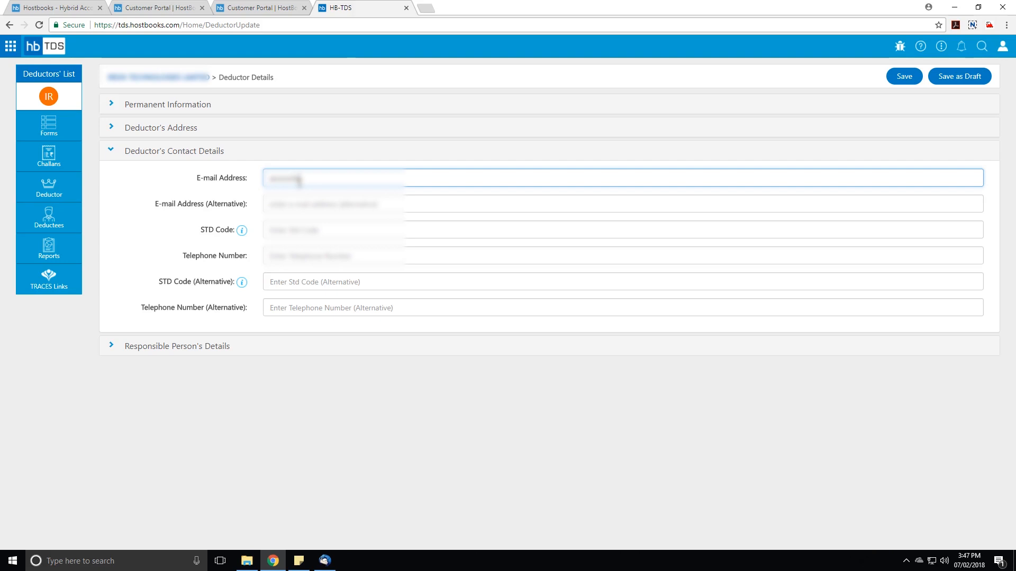
{"action": "key", "text": "Tab"}
{"action": "key", "text": "Tab"}
{"action": "type", "text": "0124"}
{"action": "key", "text": "Tab"}
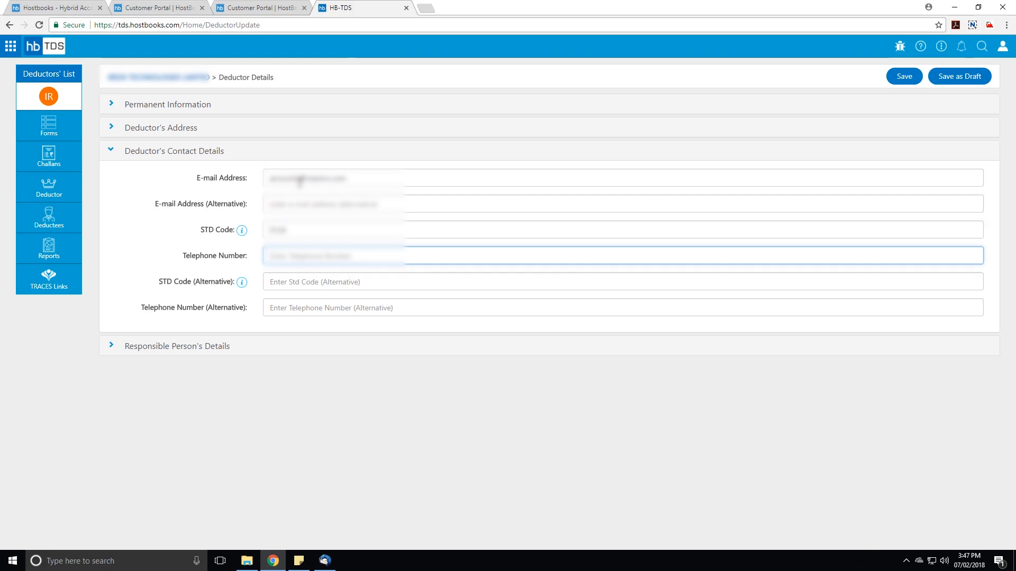
{"action": "type", "text": "45744"}
{"action": "key", "text": "Tab"}
Set the responsible person's job designation to MANAGER and enter the person's name and PAN, leaving the father's name blank.
{"action": "key", "text": "Tab"}
{"action": "left_click", "coordinate": [213, 341]}
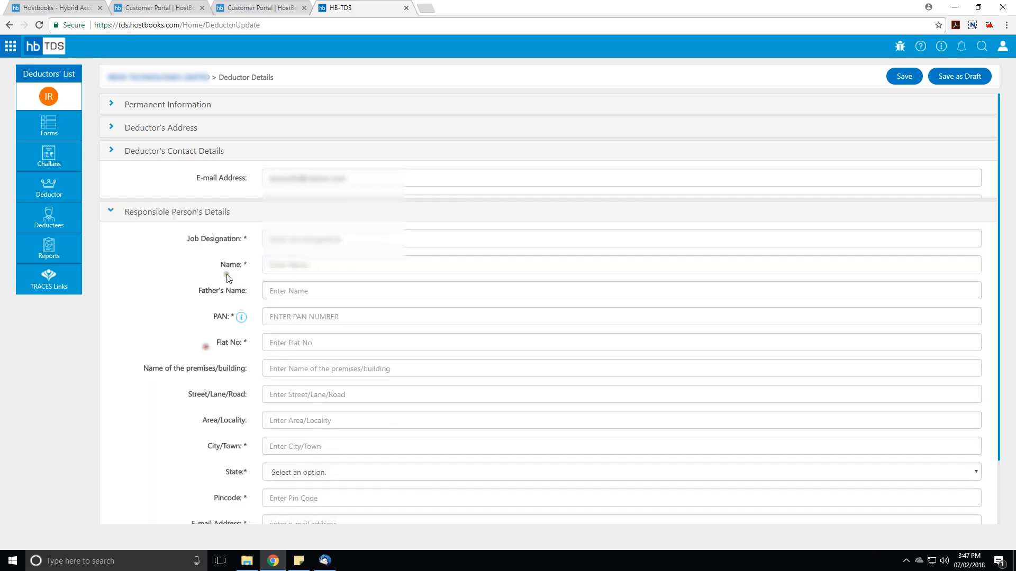
{"action": "left_click", "coordinate": [289, 201]}
{"action": "type", "text": "MANAGER"}
{"action": "key", "text": "Tab"}
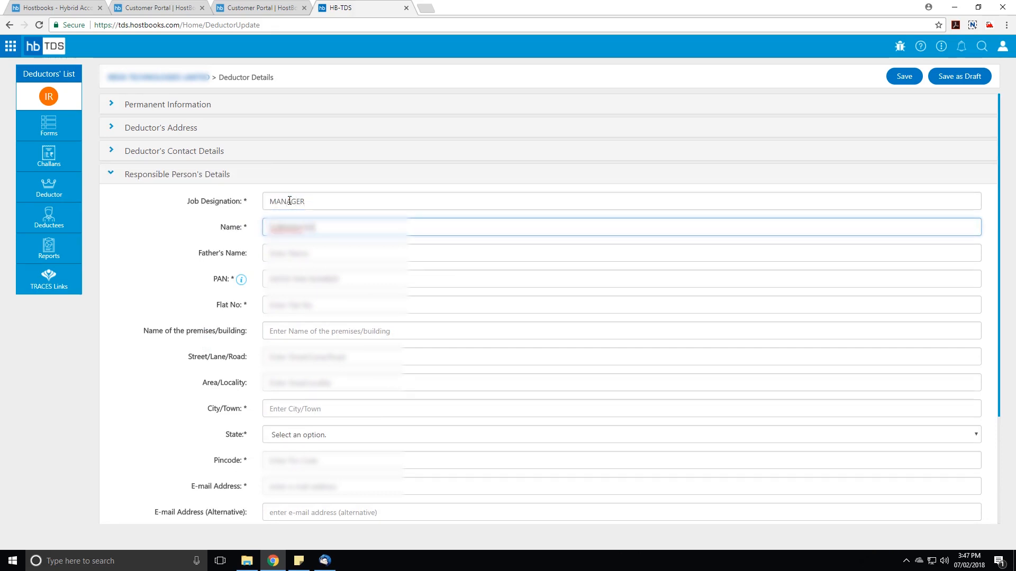
{"action": "key", "text": "Tab"}
{"action": "key", "text": "Tab"}
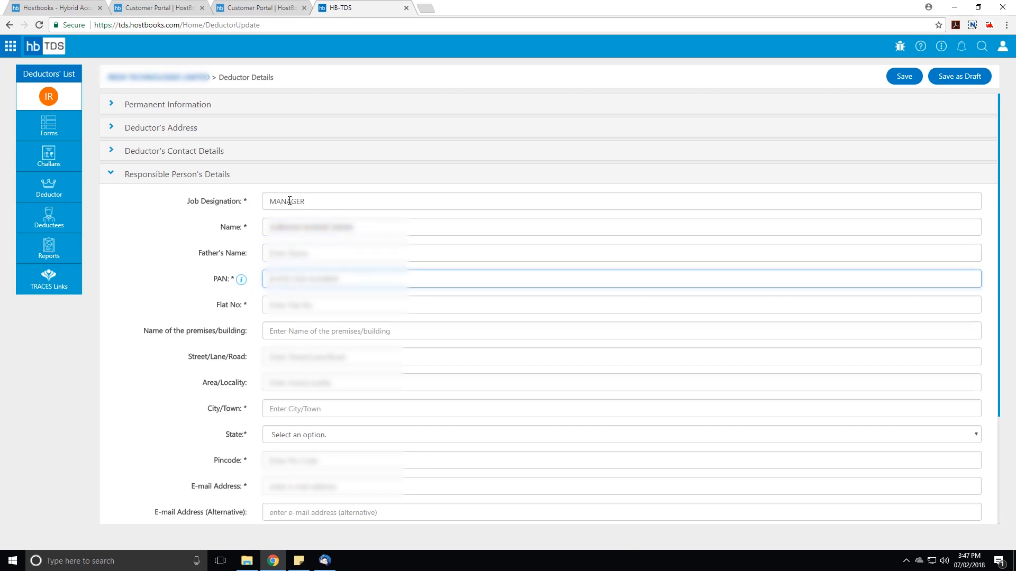
{"action": "type", "text": "AAAAA1234A"}
Enter the responsible person's flat number, street and area, leaving the premises name blank.
{"action": "key", "text": "Tab"}
{"action": "key", "text": "Tab"}
{"action": "key", "text": "shift+Tab"}
{"action": "type", "text": "101"}
{"action": "key", "text": "Tab"}
{"action": "key", "text": "Tab"}
{"action": "type", "text": "10ORA"}
{"action": "key", "text": "Tab"}
{"action": "type", "text": "15TOR 15"}
Enter the responsible person's city, state, pincode and e-mail address.
{"action": "key", "text": "Tab"}
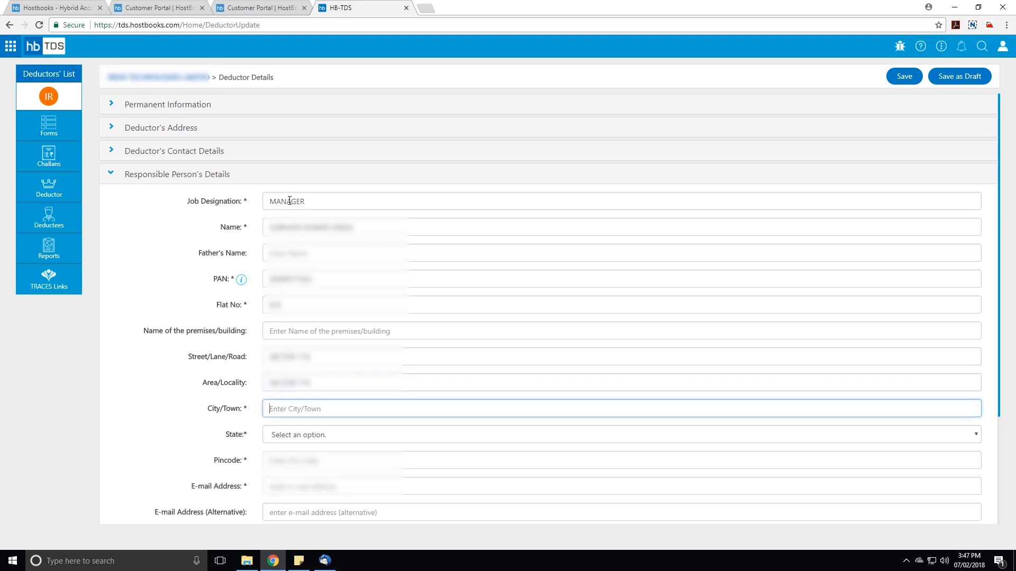
{"action": "type", "text": "GURGAON"}
{"action": "key", "text": "Tab"}
{"action": "key", "text": "h"}
{"action": "key", "text": "Tab"}
{"action": "type", "text": "122001"}
{"action": "key", "text": "Tab"}
{"action": "key", "text": "Tab"}
Enter the responsible person's mobile number, leaving the alternative e-mail blank, and save the deductor details.
{"action": "scroll", "coordinate": [290, 318], "scroll_direction": "down", "scroll_amount": 3}
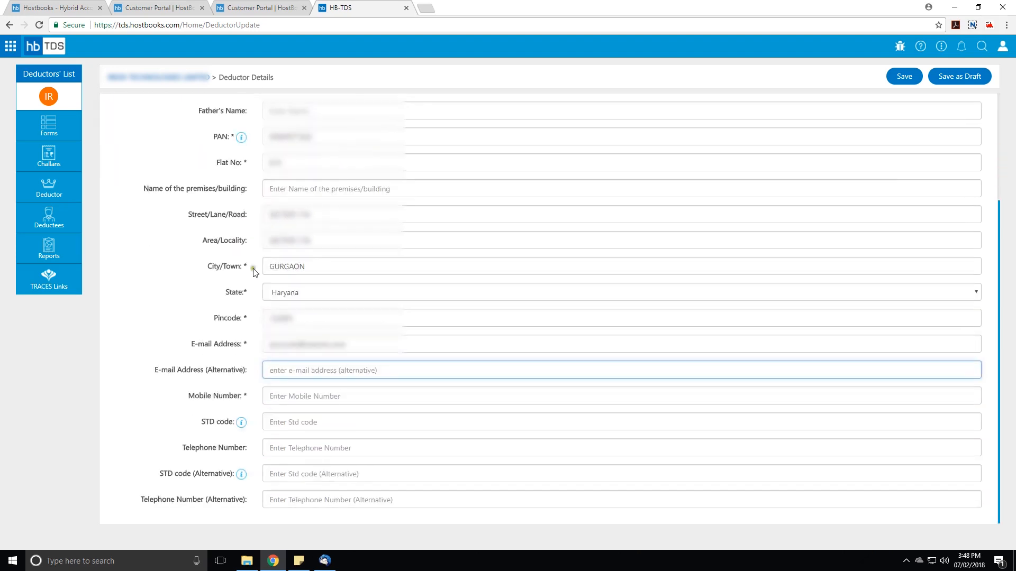
{"action": "left_click", "coordinate": [305, 390]}
{"action": "type", "text": "9"}
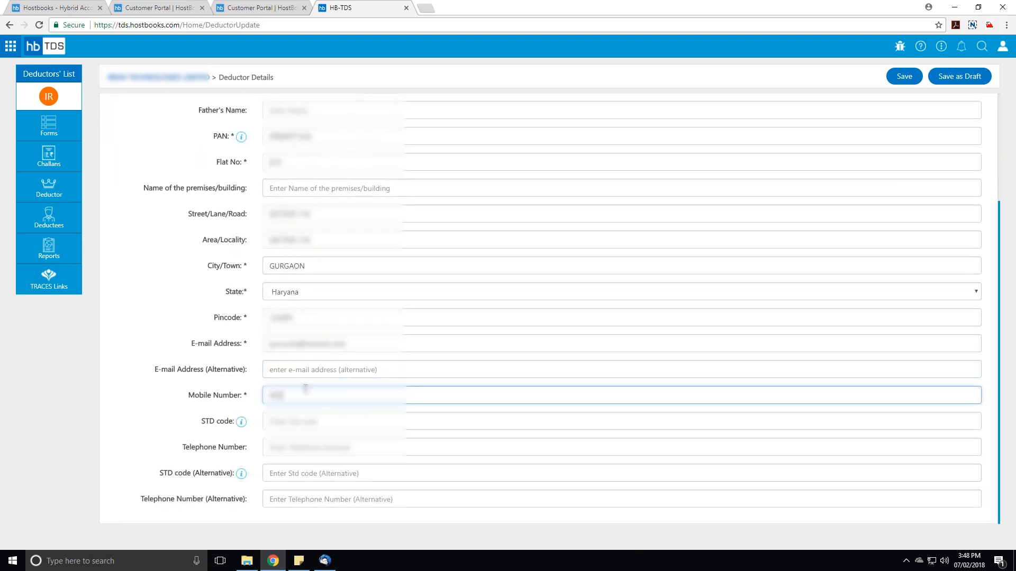
{"action": "type", "text": "99999999"}
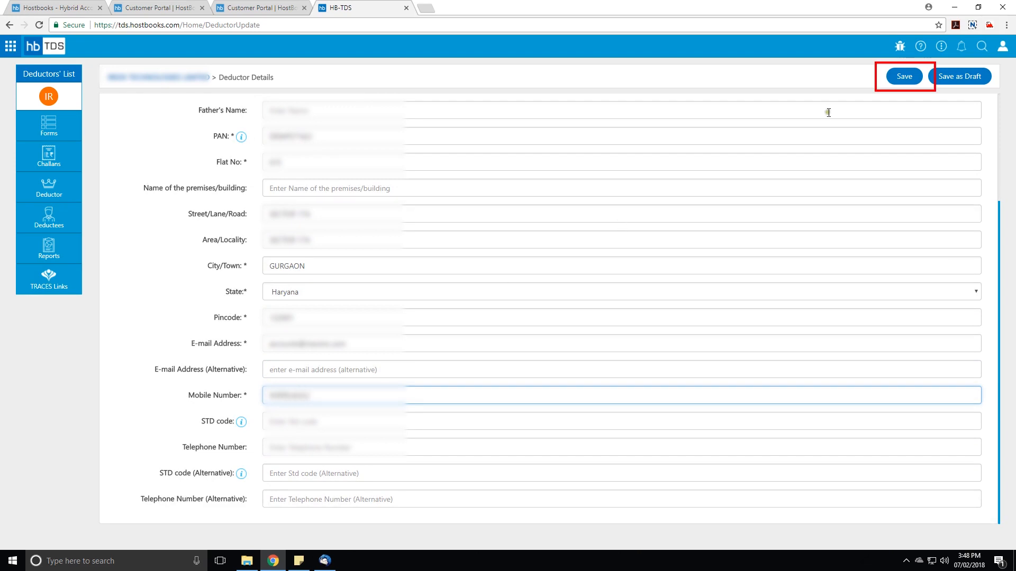
{"action": "left_click", "coordinate": [906, 77]}
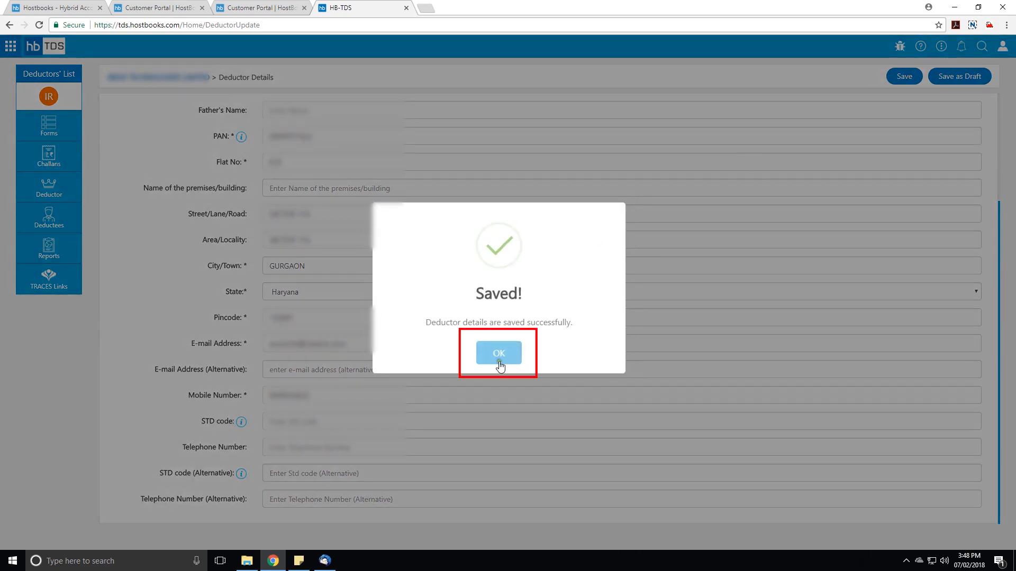
{"action": "left_click", "coordinate": [498, 354]}
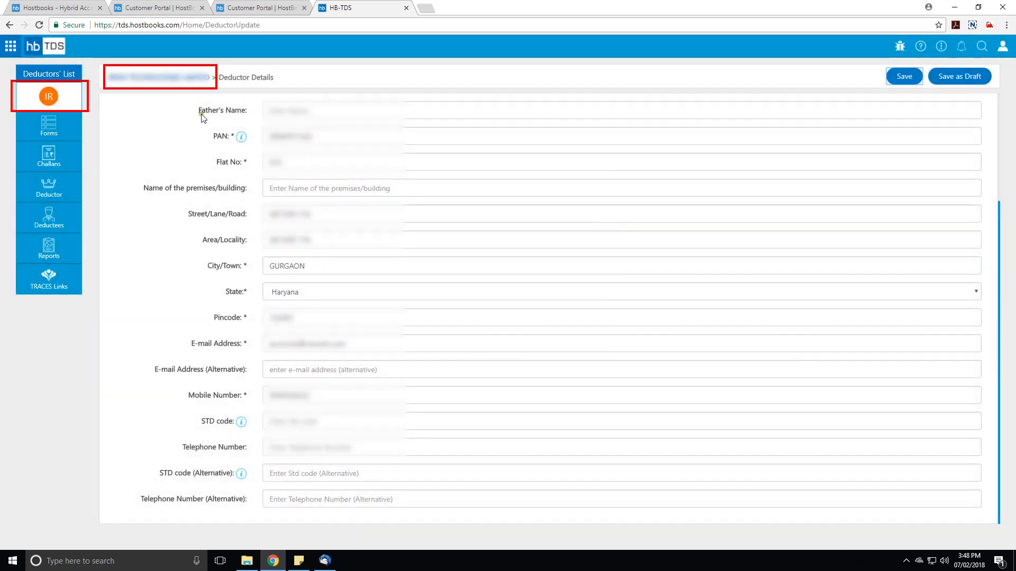
Return to the deductor's overview page and open its list of TDS returns.
{"action": "scroll", "coordinate": [204, 156], "scroll_direction": "up", "scroll_amount": 3}
{"action": "left_click", "coordinate": [132, 177]}
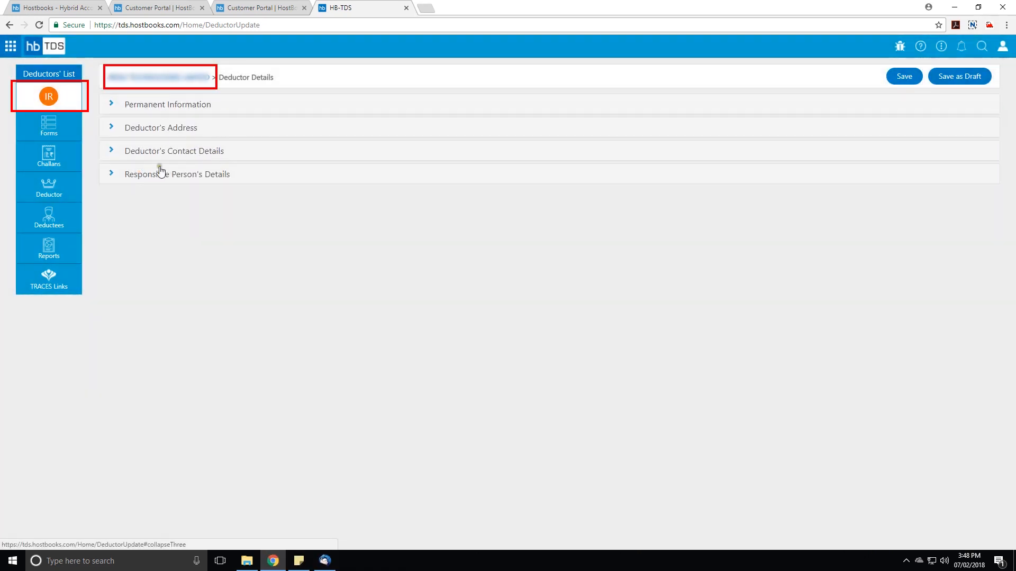
{"action": "left_click", "coordinate": [175, 79]}
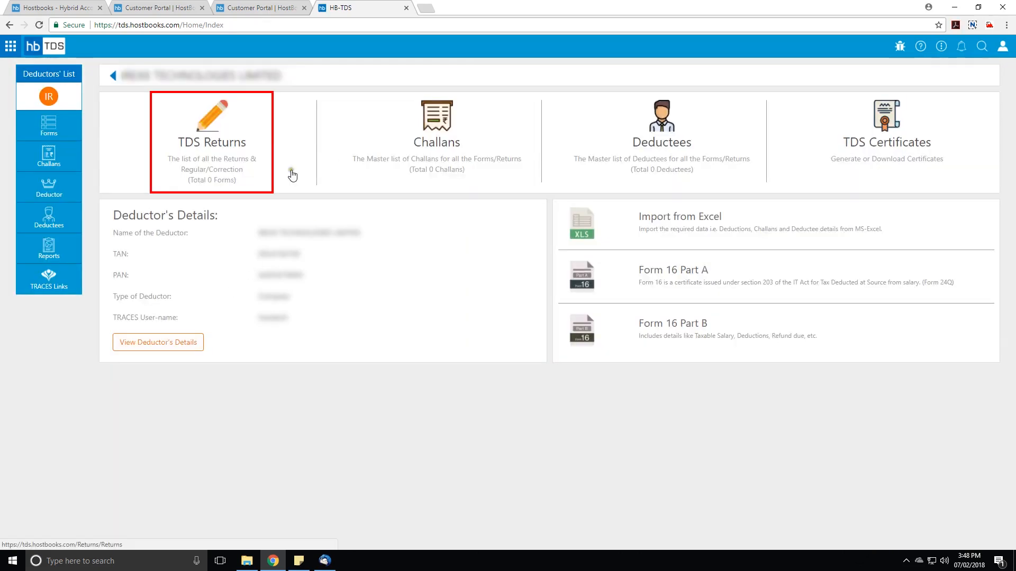
{"action": "left_click", "coordinate": [214, 147]}
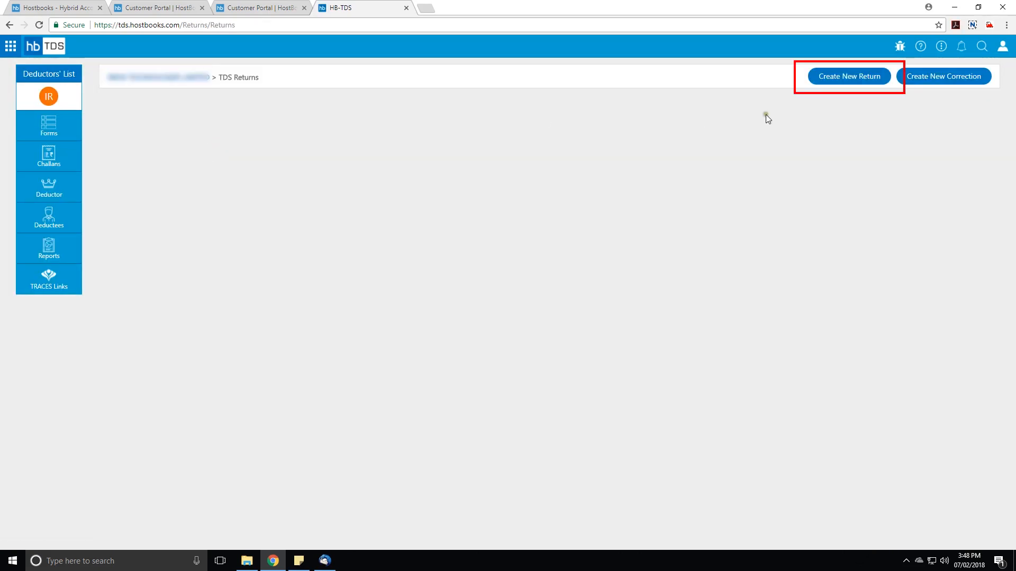
Create a new TDS return of type Form 24Q (Salary) for FY 2017-18, quarter Q3.
{"action": "left_click", "coordinate": [862, 80]}
{"action": "left_click", "coordinate": [484, 265]}
{"action": "left_click", "coordinate": [483, 291]}
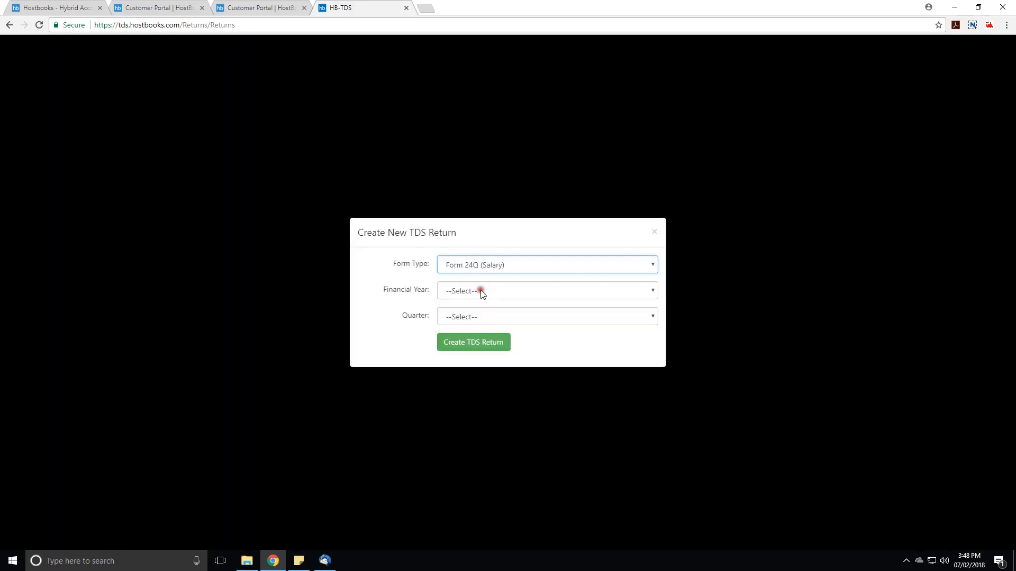
{"action": "left_click", "coordinate": [488, 291]}
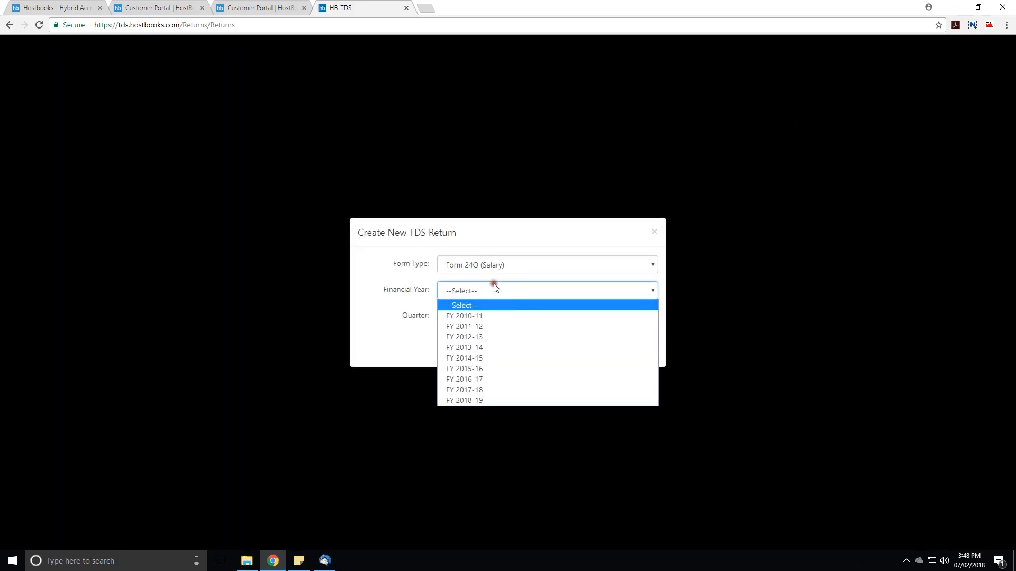
{"action": "left_click", "coordinate": [482, 392]}
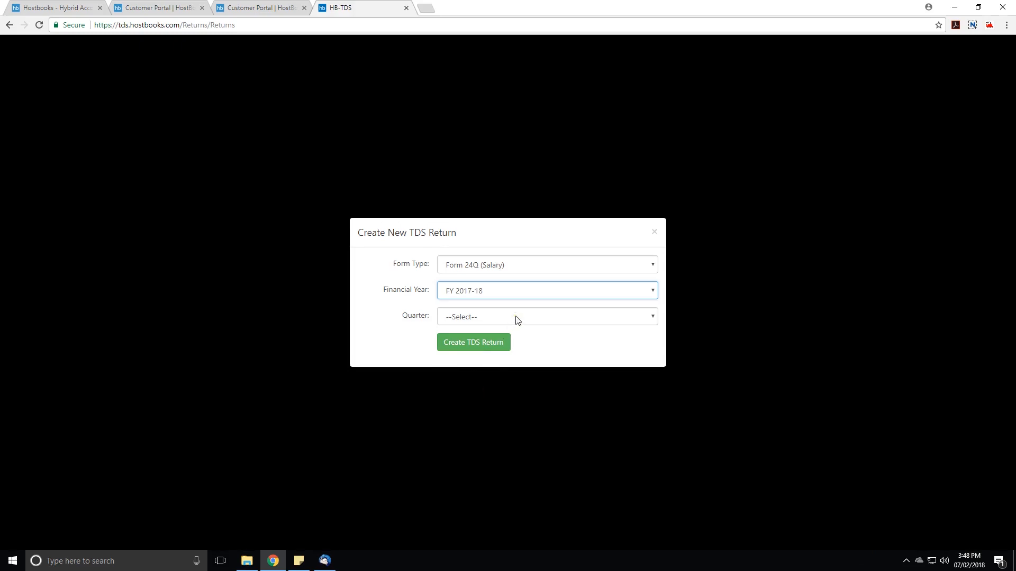
{"action": "left_click", "coordinate": [517, 320]}
{"action": "left_click", "coordinate": [479, 367]}
{"action": "left_click", "coordinate": [504, 343]}
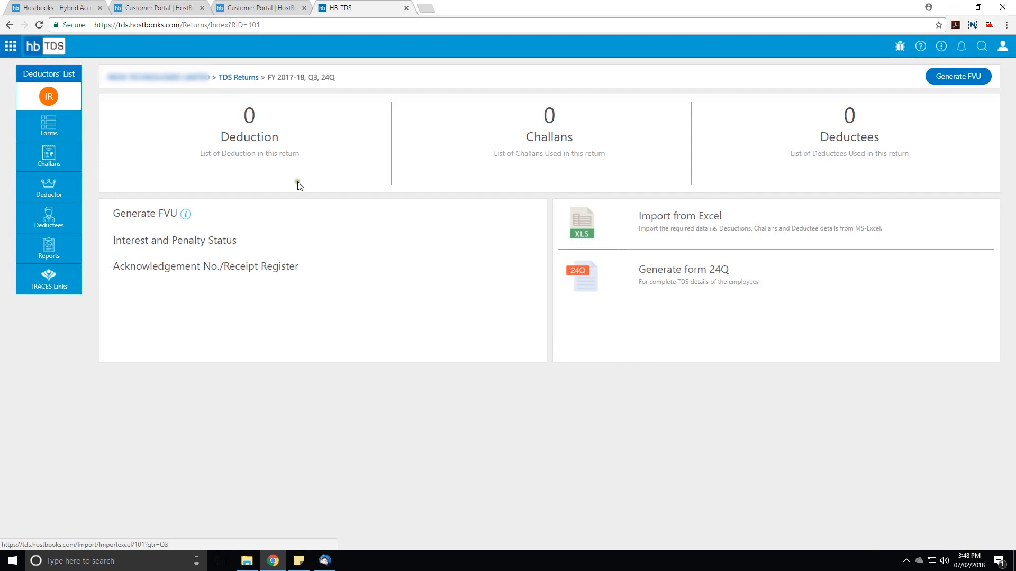
Download the Tax Deductions (Annexure I) template from the return's Excel import page and open it in Excel.
{"action": "left_click", "coordinate": [575, 229]}
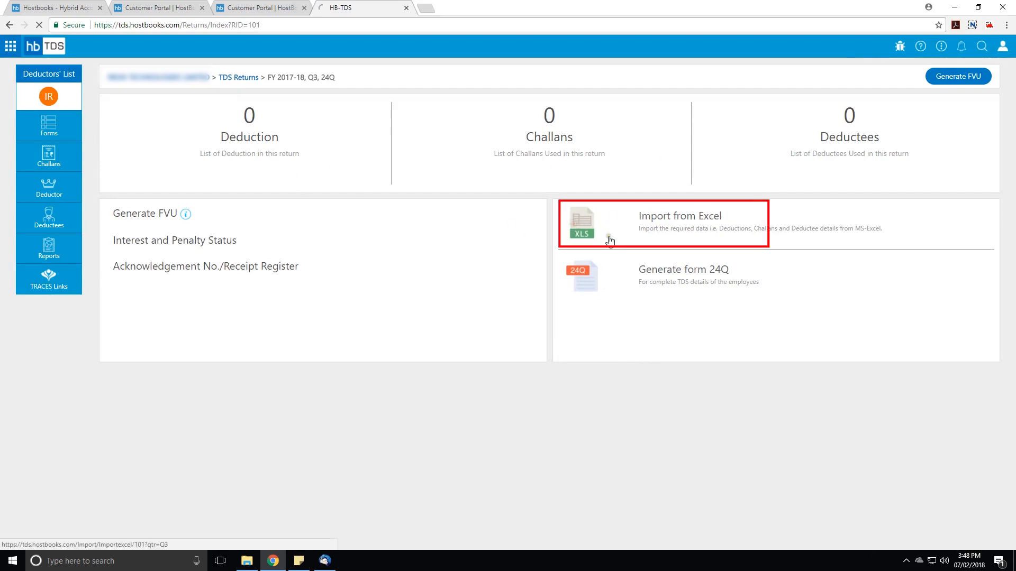
{"action": "left_click", "coordinate": [256, 364]}
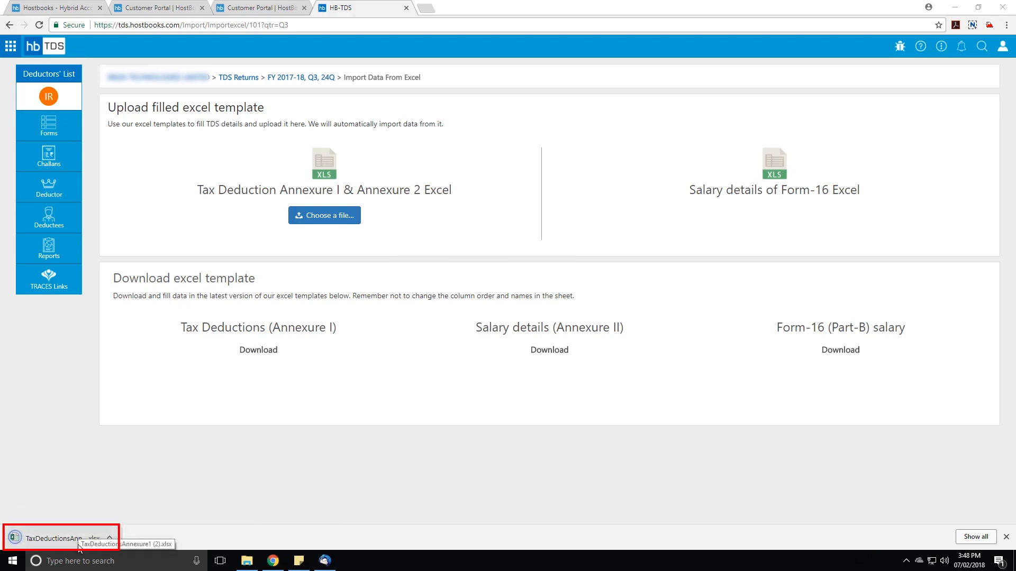
{"action": "left_click", "coordinate": [80, 545]}
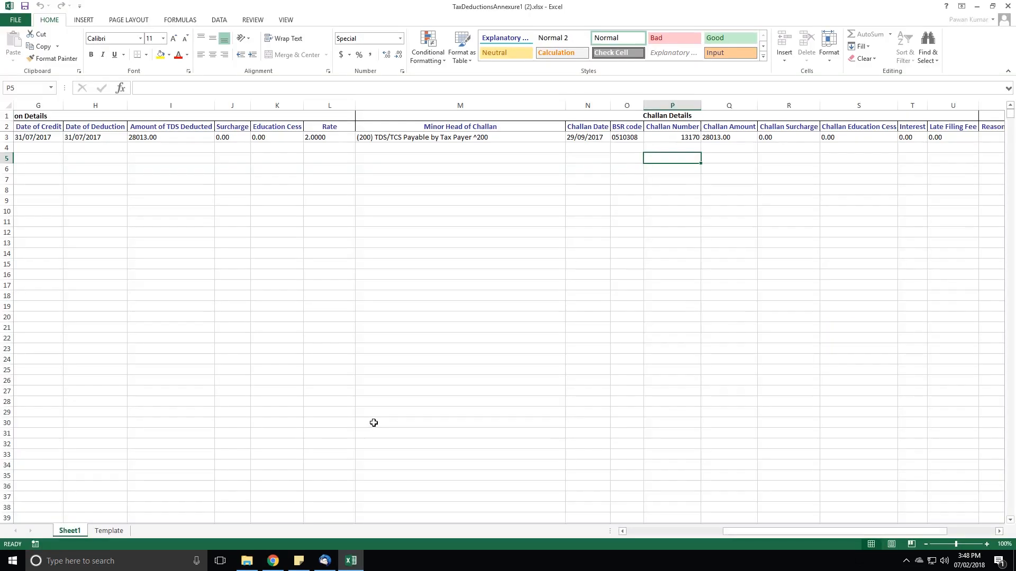
Clear the sample record in row 3 of the template's Sheet1 and return to cell A3.
{"action": "left_click", "coordinate": [224, 212]}
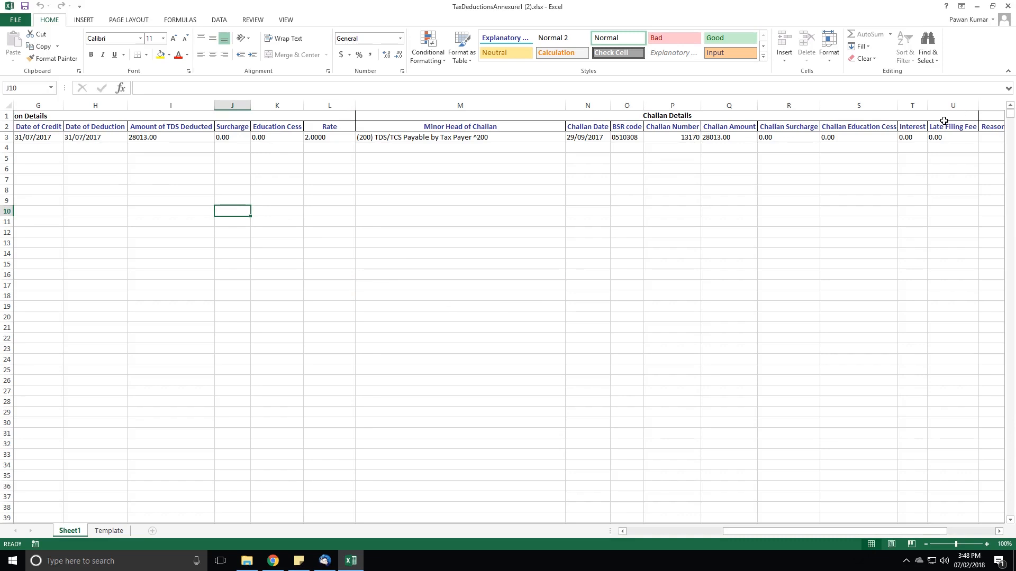
{"action": "left_click", "coordinate": [787, 137]}
{"action": "key", "text": "Left"}
{"action": "key", "text": "Left"}
{"action": "key", "text": "Left"}
{"action": "key", "text": "Left"}
{"action": "key", "text": "Left"}
{"action": "key", "text": "Left"}
{"action": "key", "text": "Left"}
{"action": "key", "text": "Left"}
{"action": "key", "text": "Left"}
{"action": "key", "text": "Left"}
{"action": "key", "text": "Left"}
{"action": "key", "text": "Left"}
{"action": "key", "text": "Left"}
{"action": "key", "text": "Left"}
{"action": "key", "text": "Left"}
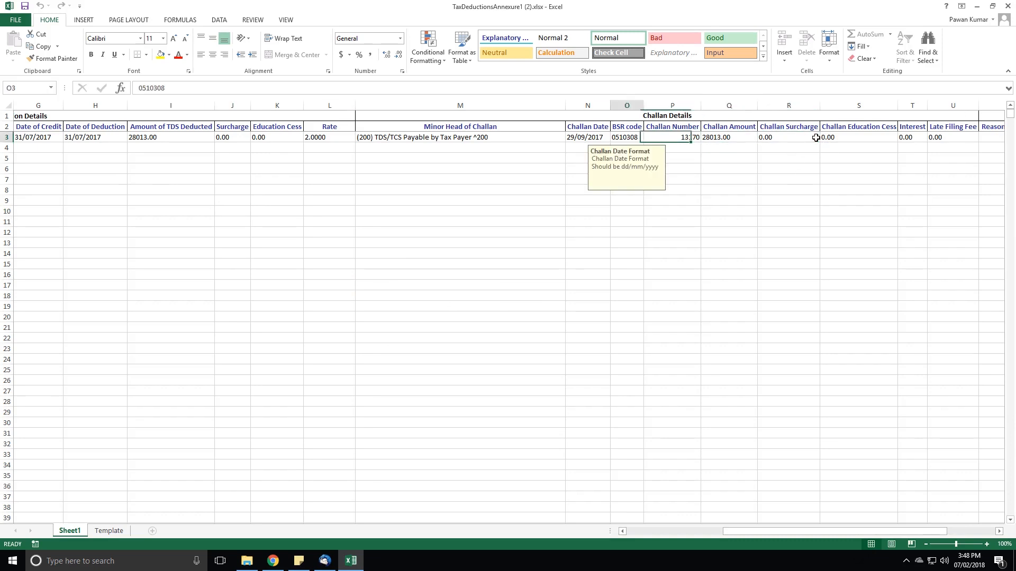
{"action": "key", "text": "Left"}
{"action": "key", "text": "Left"}
{"action": "key", "text": "shift+Right"}
{"action": "key", "text": "Delete"}
{"action": "key", "text": "Home"}
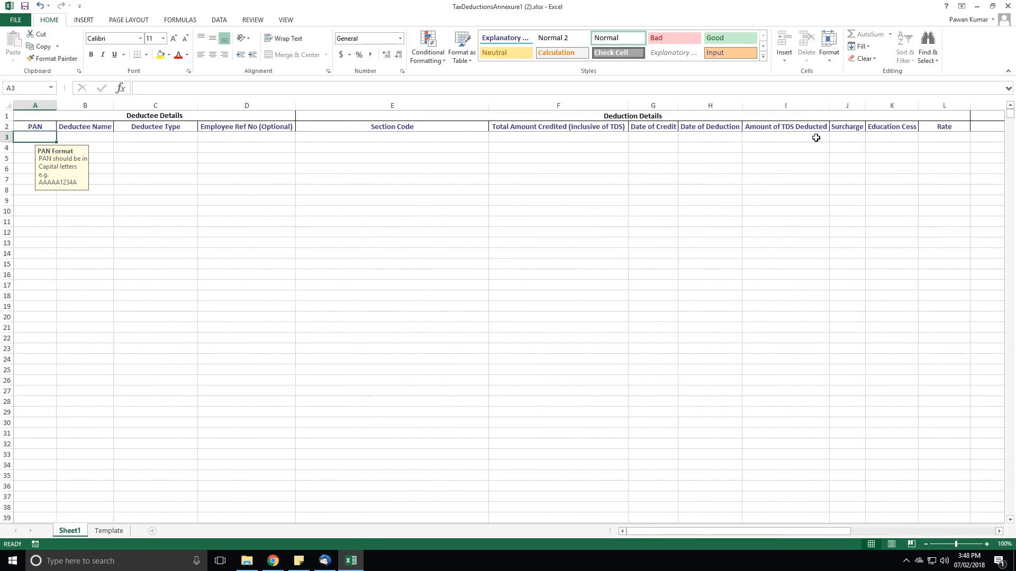
Open deduction (1).xlsx from the TDS DATA folder and go to its first data row.
{"action": "left_click", "coordinate": [246, 561]}
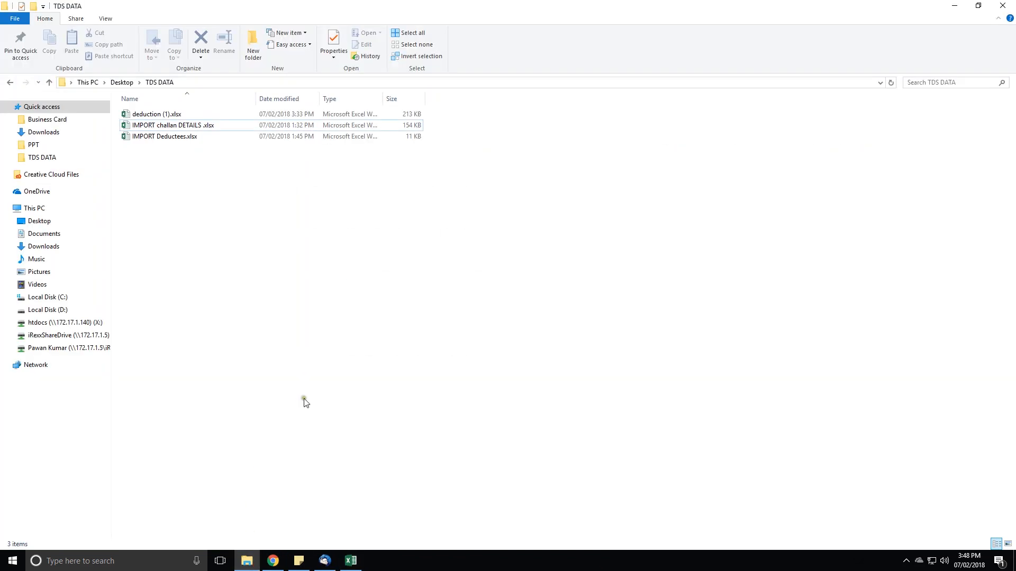
{"action": "double_click", "coordinate": [159, 113]}
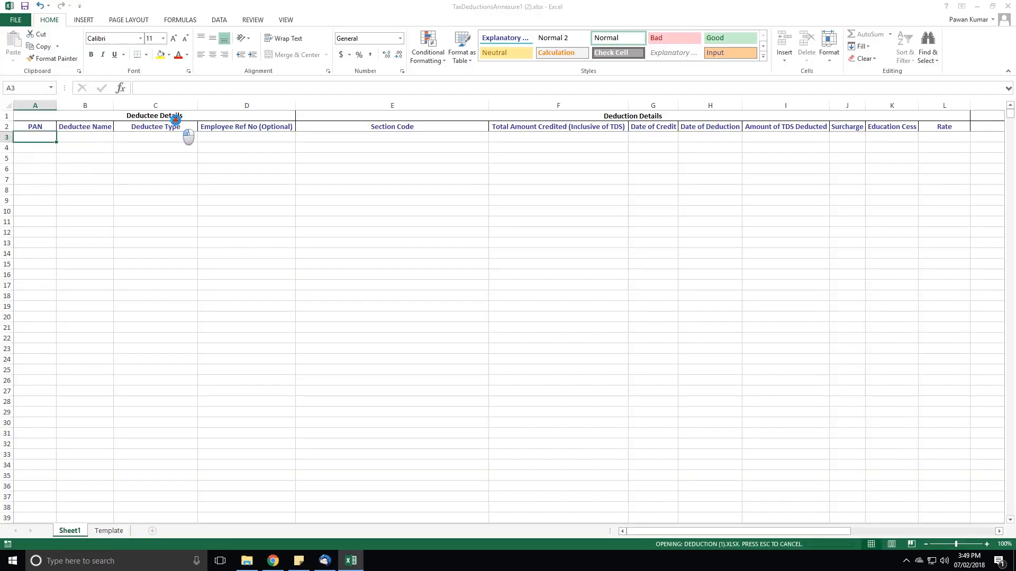
{"action": "key", "text": "Left"}
{"action": "key", "text": "Left"}
{"action": "key", "text": "Left"}
{"action": "key", "text": "Left"}
{"action": "key", "text": "Left"}
{"action": "key", "text": "Left"}
{"action": "key", "text": "Left"}
{"action": "key", "text": "Left"}
{"action": "key", "text": "Left"}
{"action": "key", "text": "Left"}
{"action": "key", "text": "Left"}
{"action": "key", "text": "Left"}
{"action": "key", "text": "Left"}
{"action": "key", "text": "Left"}
{"action": "key", "text": "Left"}
{"action": "key", "text": "Left"}
{"action": "key", "text": "Left"}
{"action": "key", "text": "Left"}
{"action": "key", "text": "Left"}
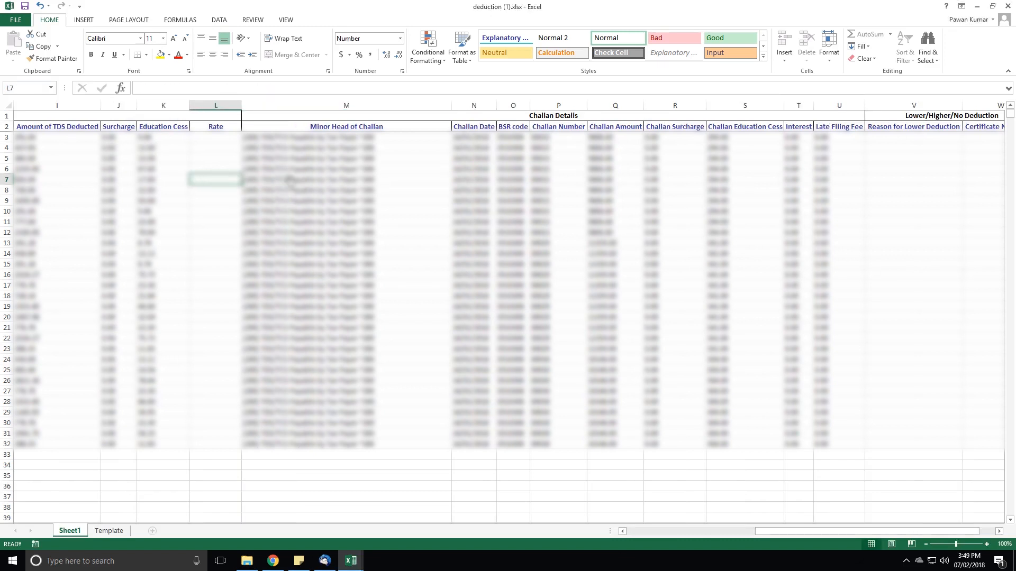
{"action": "key", "text": "Up"}
{"action": "key", "text": "Up"}
{"action": "key", "text": "Up"}
{"action": "key", "text": "Up"}
Copy the deductee, deduction and challan data in rows 3 to 32 of deduction (1).xlsx.
{"action": "key", "text": "shift+Right"}
{"action": "key", "text": "shift+Right"}
{"action": "key", "text": "shift+Right"}
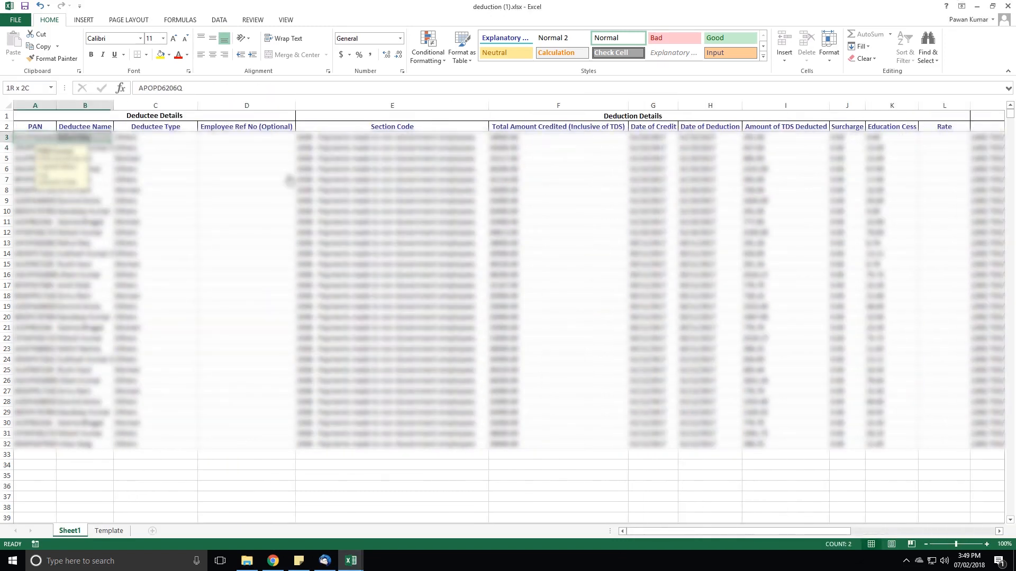
{"action": "key", "text": "shift+Left"}
{"action": "key", "text": "shift+Down"}
{"action": "key", "text": "shift+Down"}
{"action": "key", "text": "shift+Down"}
{"action": "key", "text": "shift+Down"}
{"action": "key", "text": "shift+Down"}
{"action": "key", "text": "shift+Down"}
{"action": "key", "text": "shift+Down"}
{"action": "key", "text": "shift+Down"}
{"action": "key", "text": "shift+Down"}
{"action": "key", "text": "shift+Down"}
{"action": "key", "text": "shift+Down"}
{"action": "key", "text": "shift+Down"}
{"action": "key", "text": "shift+Down"}
{"action": "key", "text": "shift+Down"}
{"action": "key", "text": "shift+Down"}
{"action": "key", "text": "shift+Down"}
{"action": "key", "text": "shift+Down"}
{"action": "key", "text": "shift+Down"}
{"action": "key", "text": "shift+Down"}
{"action": "key", "text": "shift+Down"}
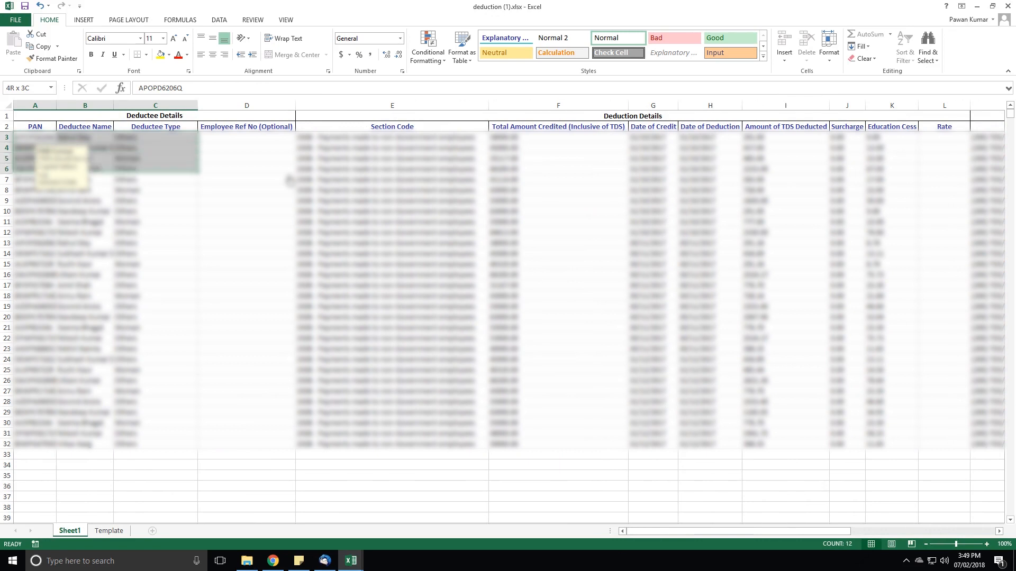
{"action": "key", "text": "shift+Down"}
{"action": "key", "text": "shift+Down"}
{"action": "key", "text": "shift+Down"}
{"action": "key", "text": "shift+Right"}
{"action": "key", "text": "shift+Right"}
{"action": "key", "text": "shift+Right"}
{"action": "key", "text": "shift+Right"}
{"action": "key", "text": "shift+Right"}
{"action": "key", "text": "shift+Right"}
{"action": "key", "text": "shift+Right"}
{"action": "key", "text": "shift+Right"}
{"action": "key", "text": "shift+Right"}
{"action": "key", "text": "shift+Right"}
{"action": "key", "text": "shift+Right"}
{"action": "key", "text": "shift+Right"}
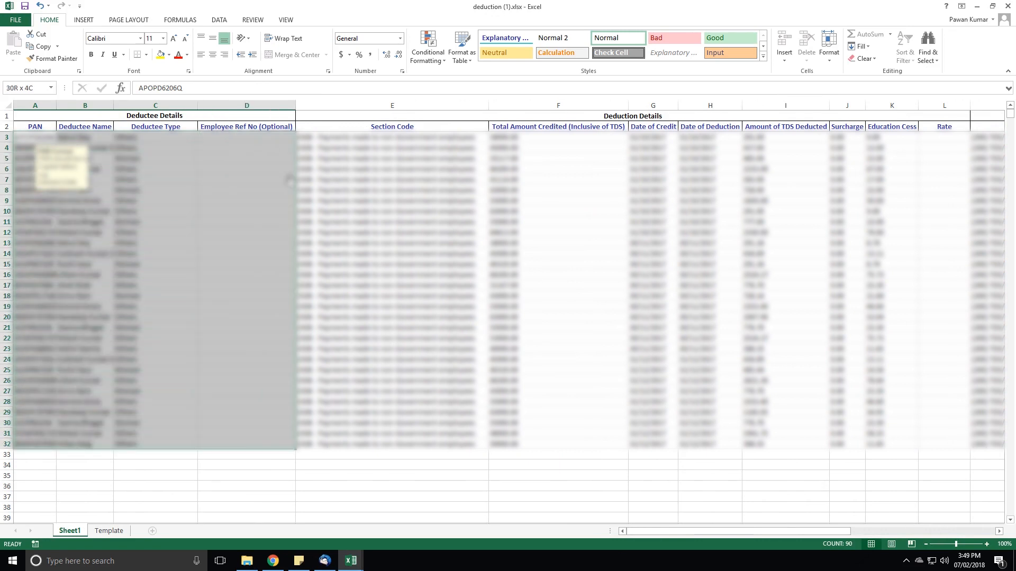
{"action": "key", "text": "shift+Right"}
{"action": "key", "text": "shift+Right"}
{"action": "key", "text": "shift+Right"}
{"action": "key", "text": "shift+Right"}
{"action": "key", "text": "shift+Right"}
{"action": "key", "text": "shift+Right"}
{"action": "key", "text": "shift+Right"}
{"action": "key", "text": "shift+Right"}
{"action": "key", "text": "shift+Right"}
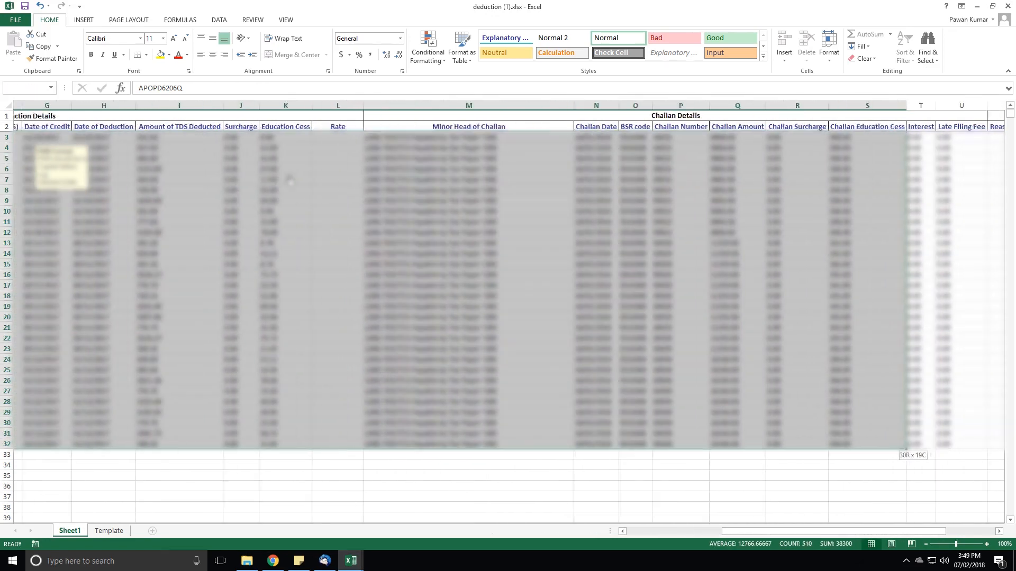
{"action": "key", "text": "shift+Left"}
{"action": "key", "text": "ctrl+c"}
Paste the copied records into the TaxDeductionsAnnexure1 template starting at cell A3.
{"action": "key", "text": "alt+Tab"}
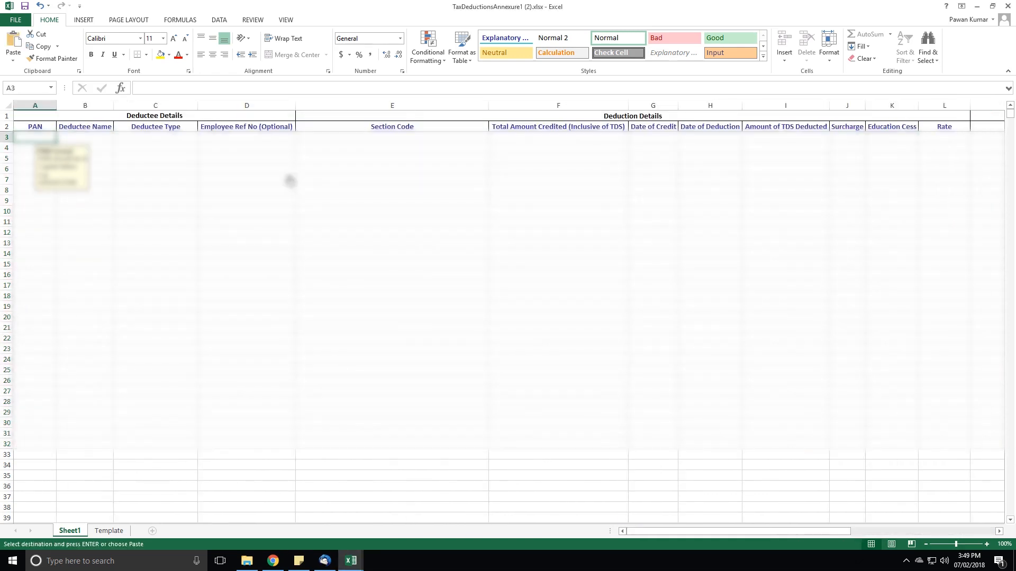
{"action": "key", "text": "ctrl+v"}
{"action": "key", "text": "Escape"}
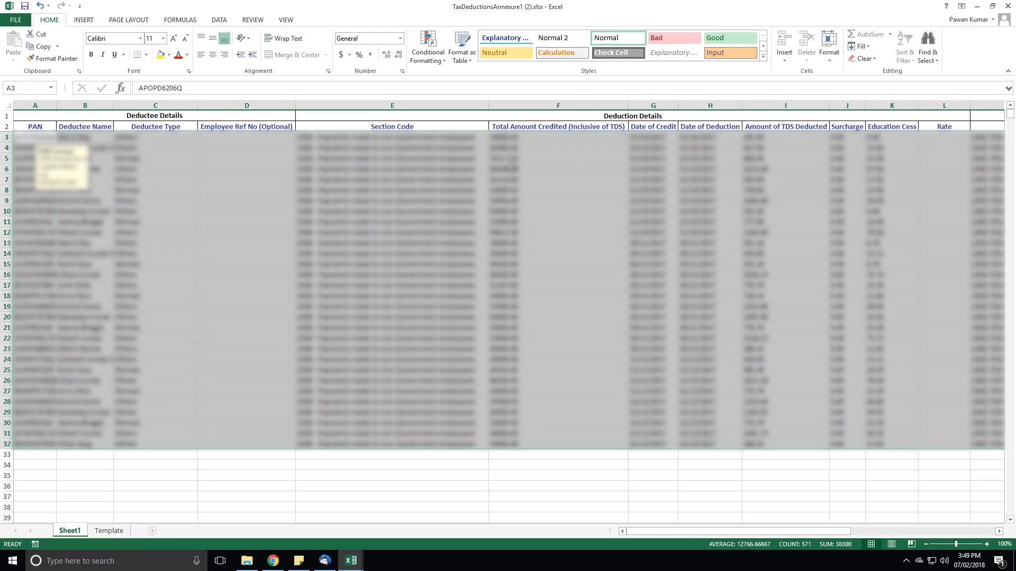
Save the deduction (1).xlsx workbook as IMPORT deduction (1).xlsx in the TDS DATA folder and close Excel.
{"action": "key", "text": "alt+Tab"}
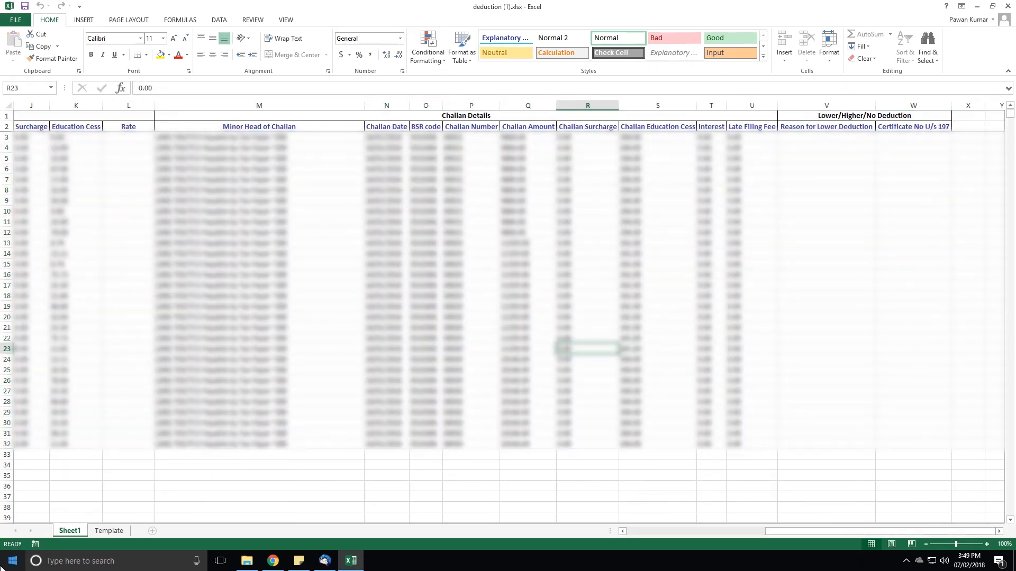
{"action": "left_click", "coordinate": [15, 20]}
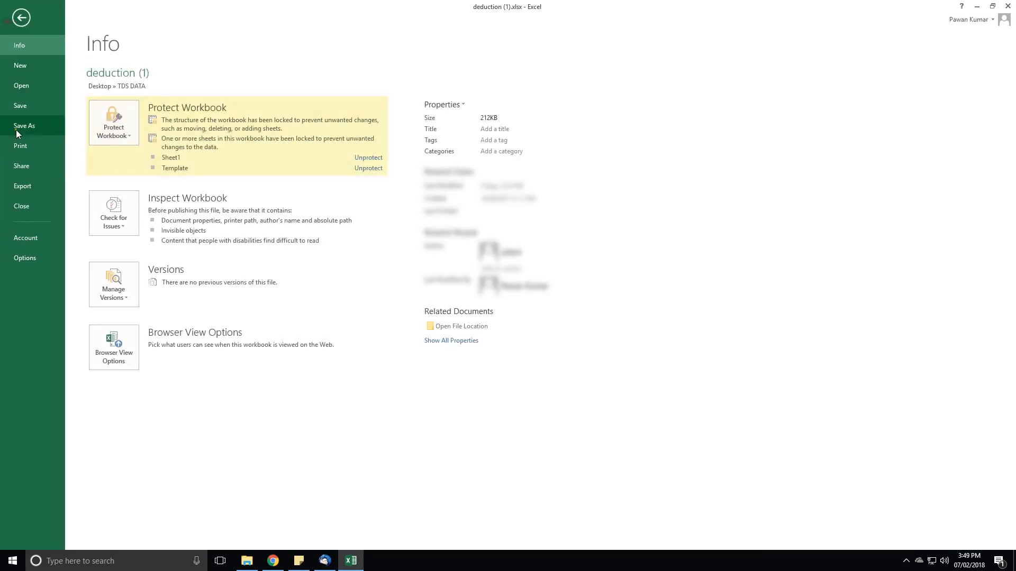
{"action": "left_click", "coordinate": [33, 125]}
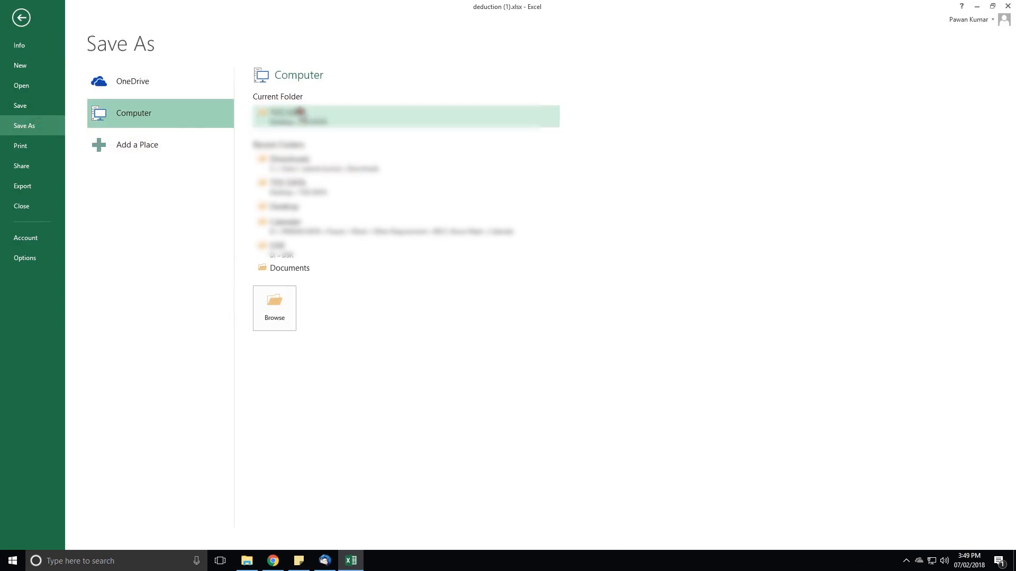
{"action": "left_click", "coordinate": [307, 119]}
{"action": "key", "text": "Home"}
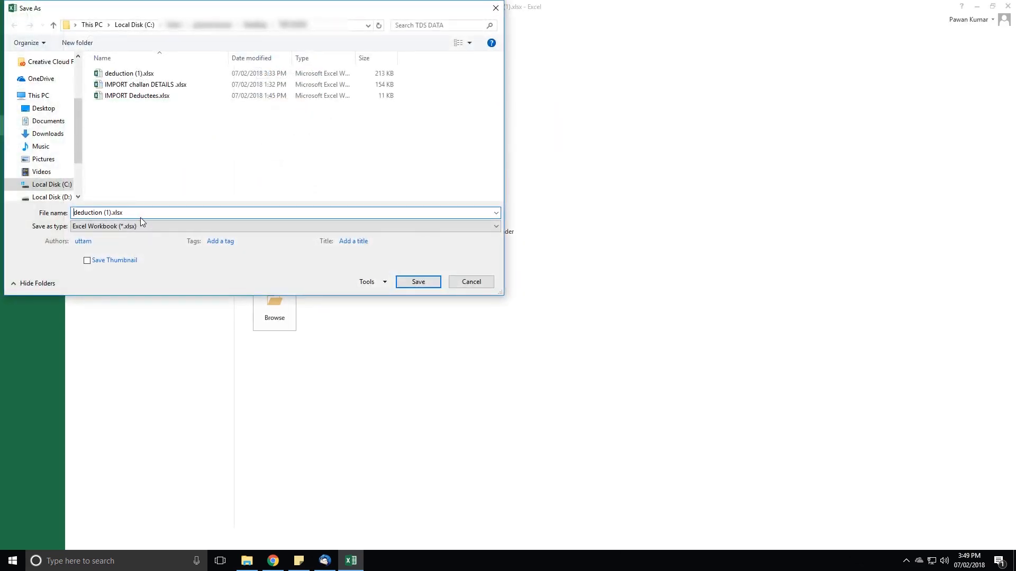
{"action": "type", "text": "IMPORT"}
{"action": "left_click", "coordinate": [412, 284]}
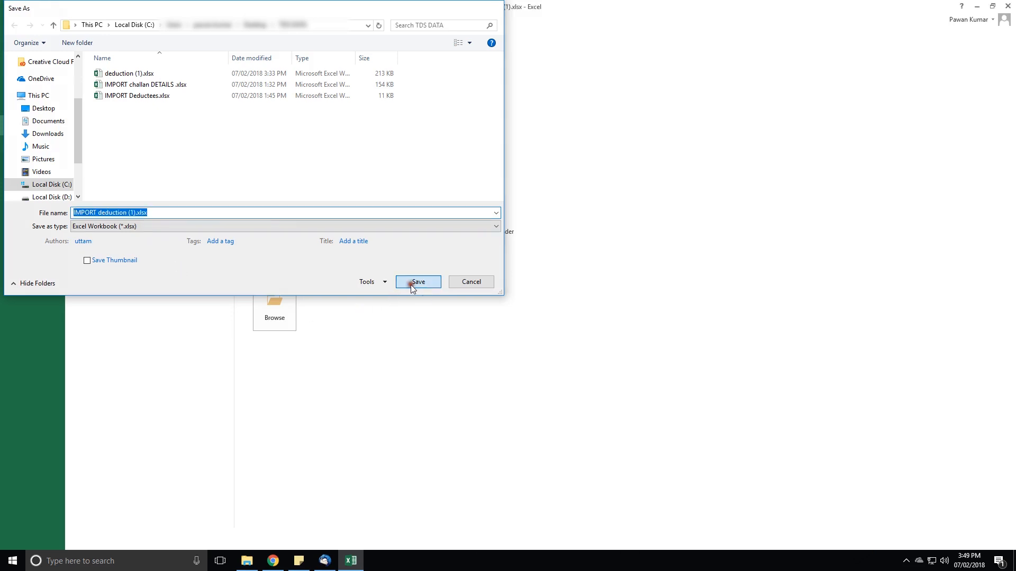
{"action": "left_click", "coordinate": [1009, 6]}
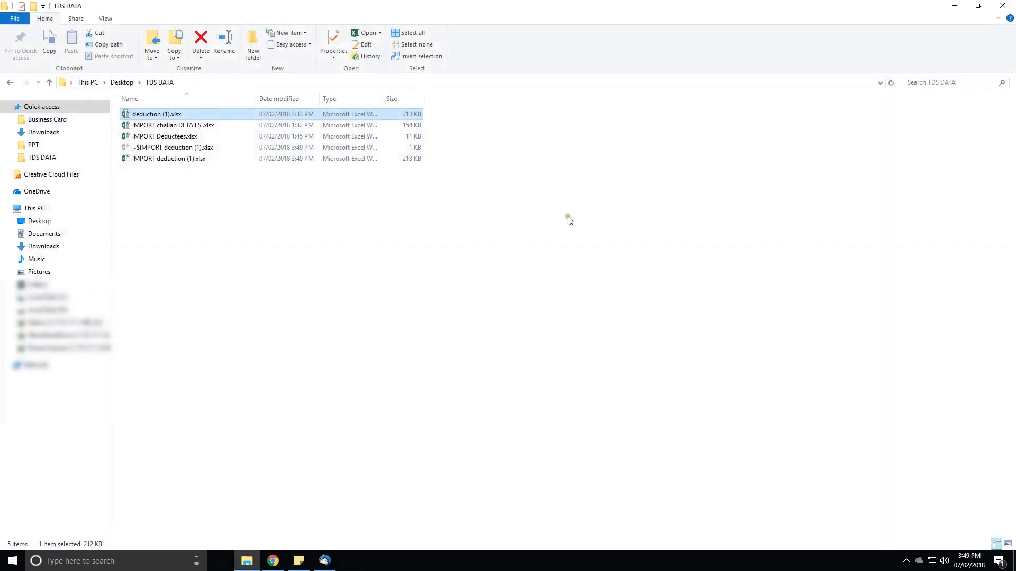
Switch back to HB-TDS in Chrome and choose IMPORT deduction (1).xlsx as the Tax Deduction Annexure I & Annexure 2 file.
{"action": "left_click", "coordinate": [273, 561]}
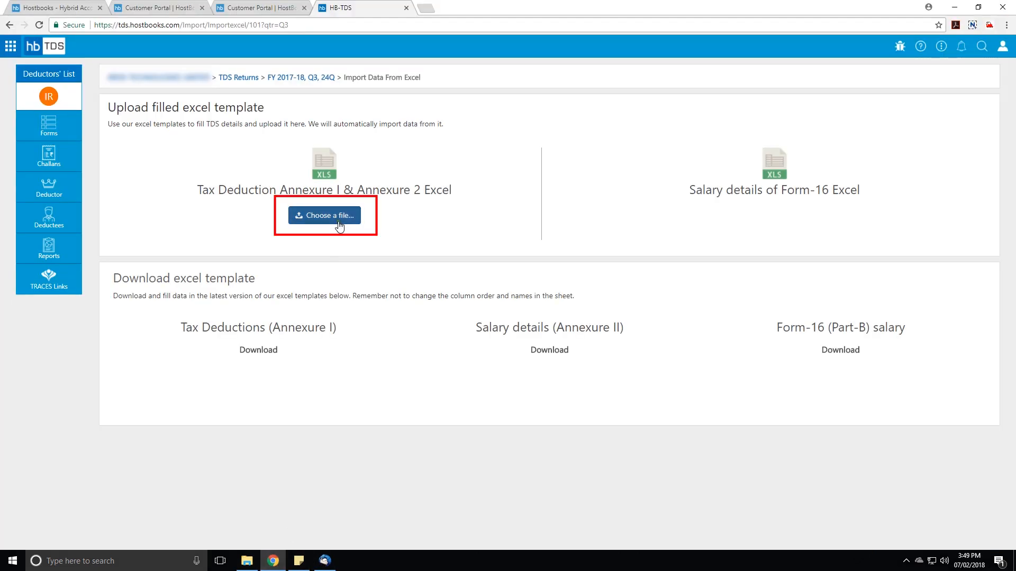
{"action": "left_click", "coordinate": [336, 217]}
{"action": "left_click", "coordinate": [140, 107]}
{"action": "left_click", "coordinate": [619, 366]}
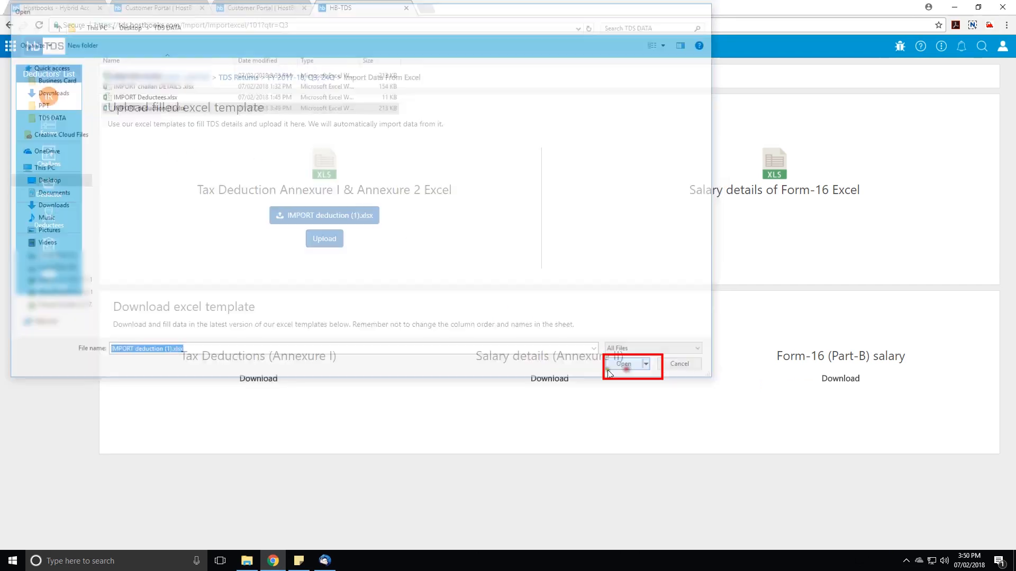
Upload the chosen Annexure I & Annexure 2 Excel file and open the imported details.
{"action": "left_click", "coordinate": [324, 241]}
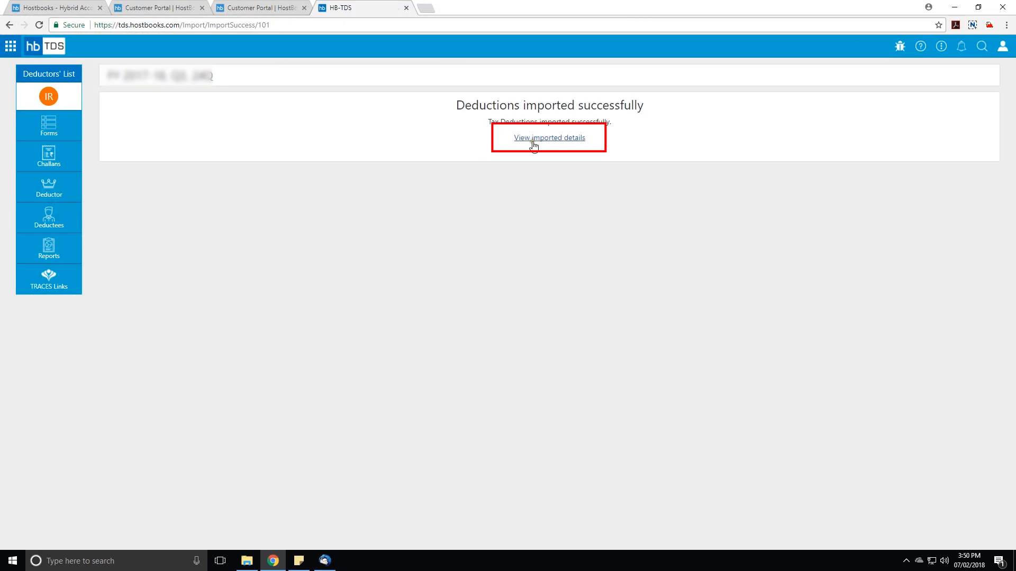
{"action": "left_click", "coordinate": [539, 139]}
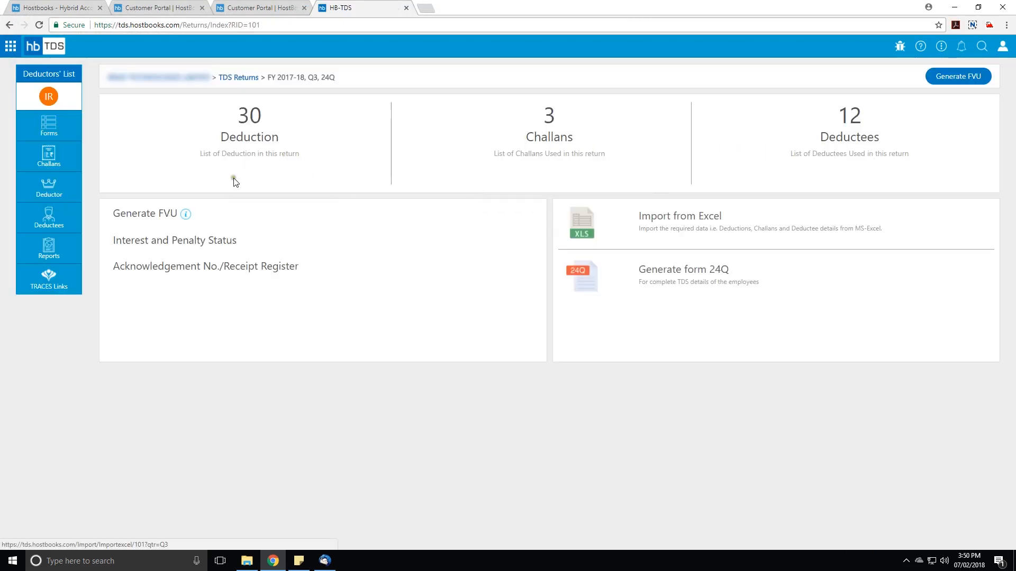
Reopen the Form 24Q return for FY 2017-18 Q3 from the deductor's TDS returns and review its deduction list.
{"action": "left_click", "coordinate": [164, 78]}
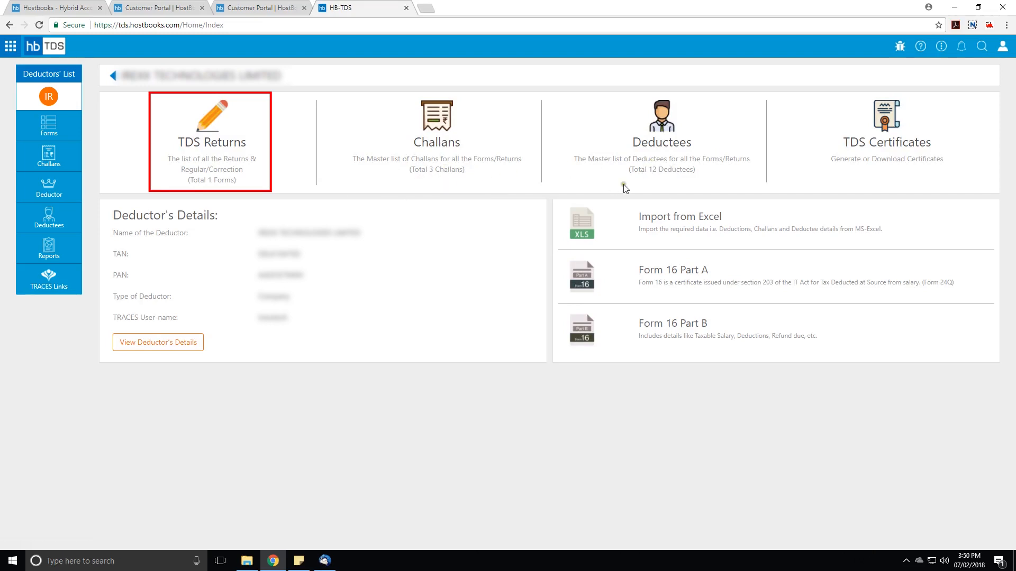
{"action": "left_click", "coordinate": [208, 144]}
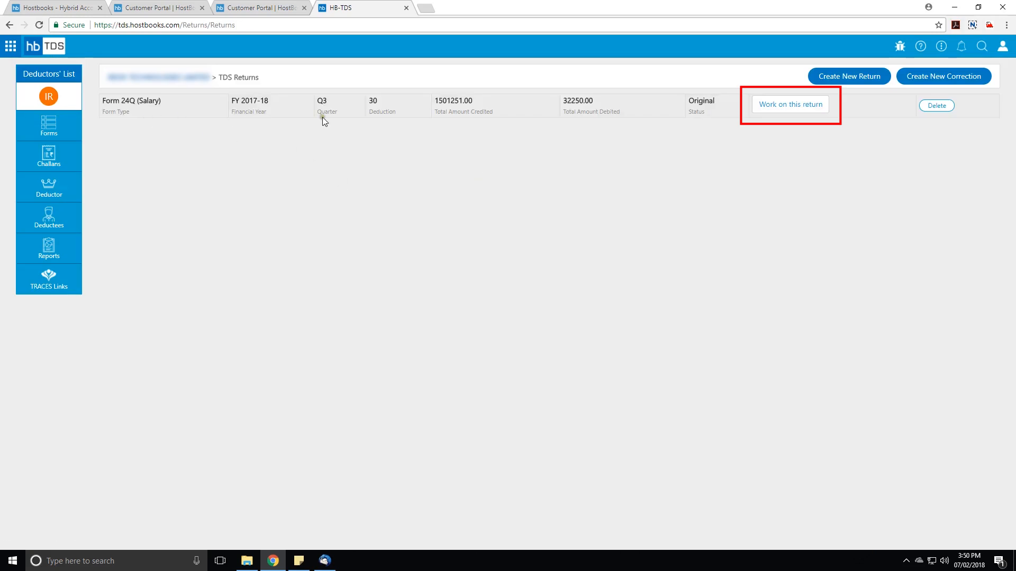
{"action": "left_click", "coordinate": [761, 108]}
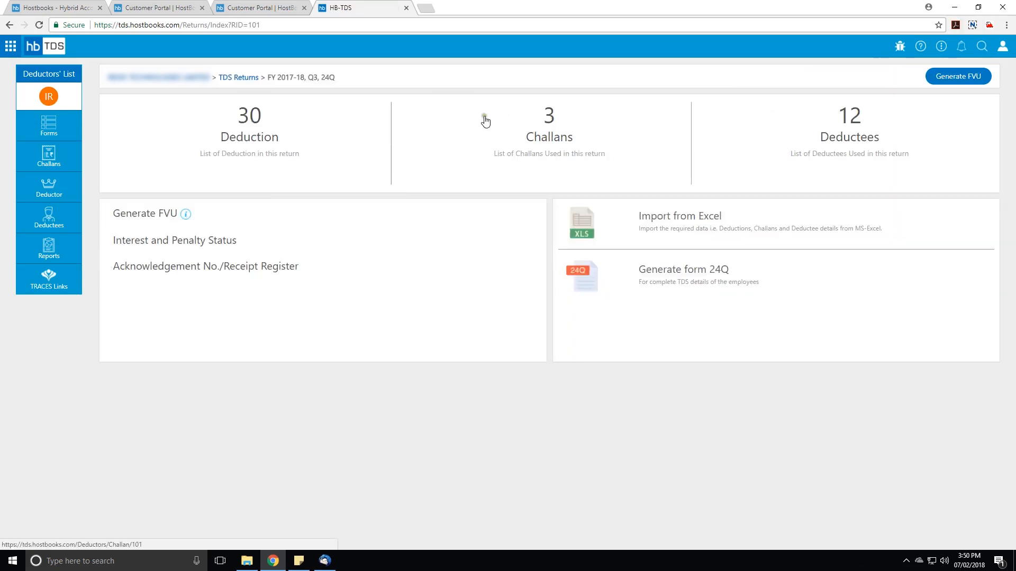
{"action": "left_click", "coordinate": [242, 128]}
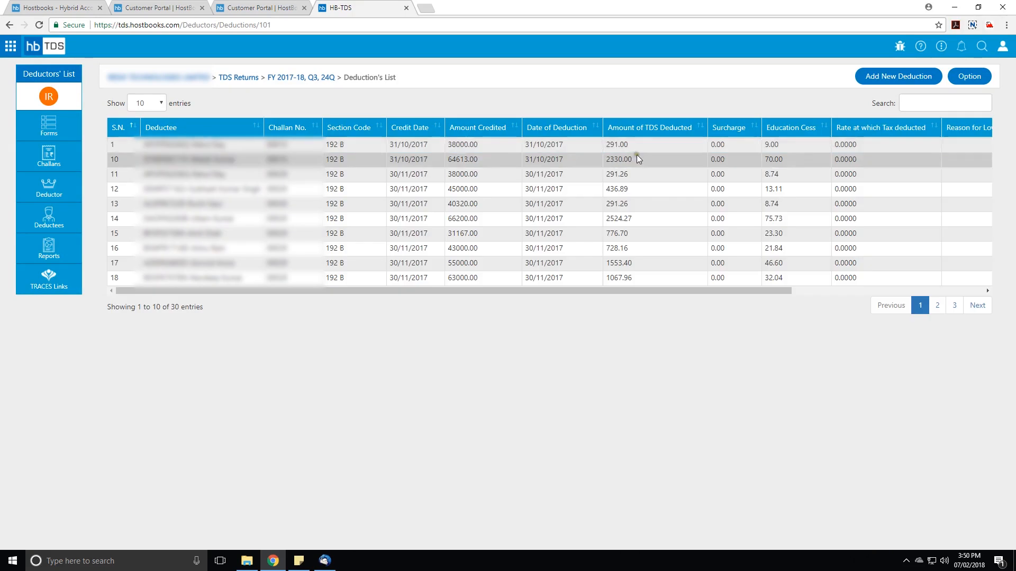
Generate the FVU file with CSI download for the FY 2017-18 Q3 24Q return and download it.
{"action": "left_click", "coordinate": [315, 79]}
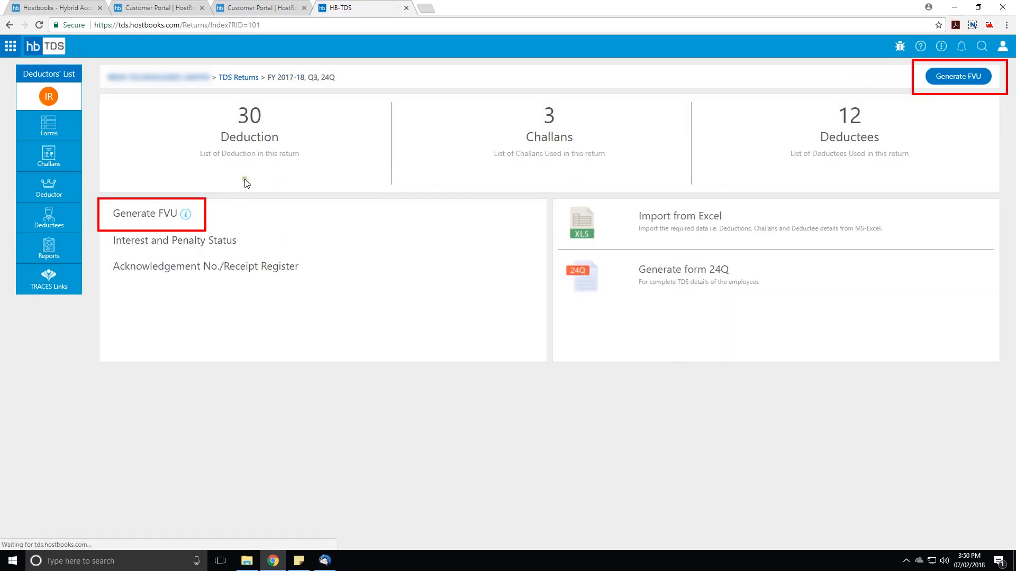
{"action": "left_click", "coordinate": [151, 216]}
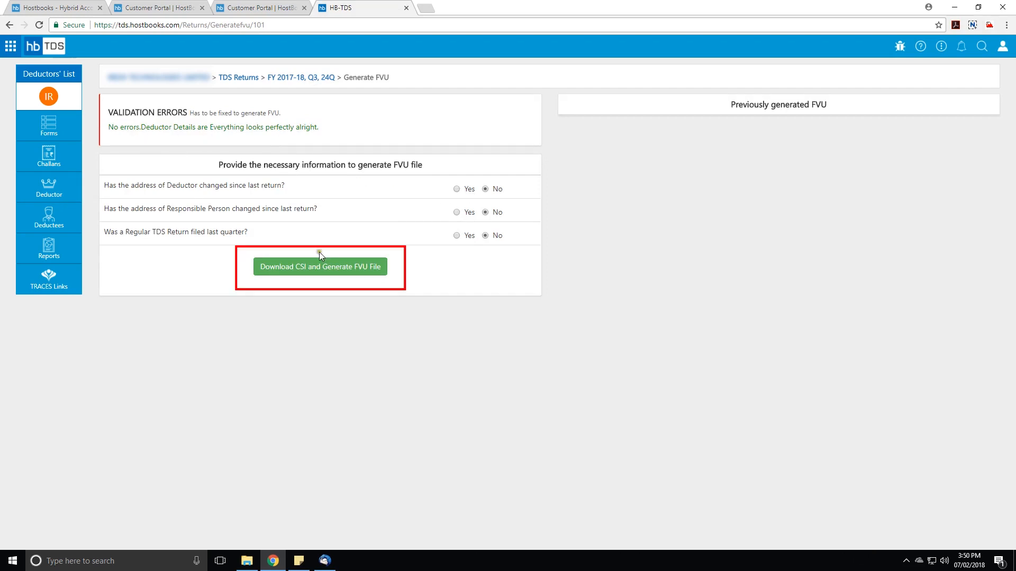
{"action": "left_click", "coordinate": [319, 268]}
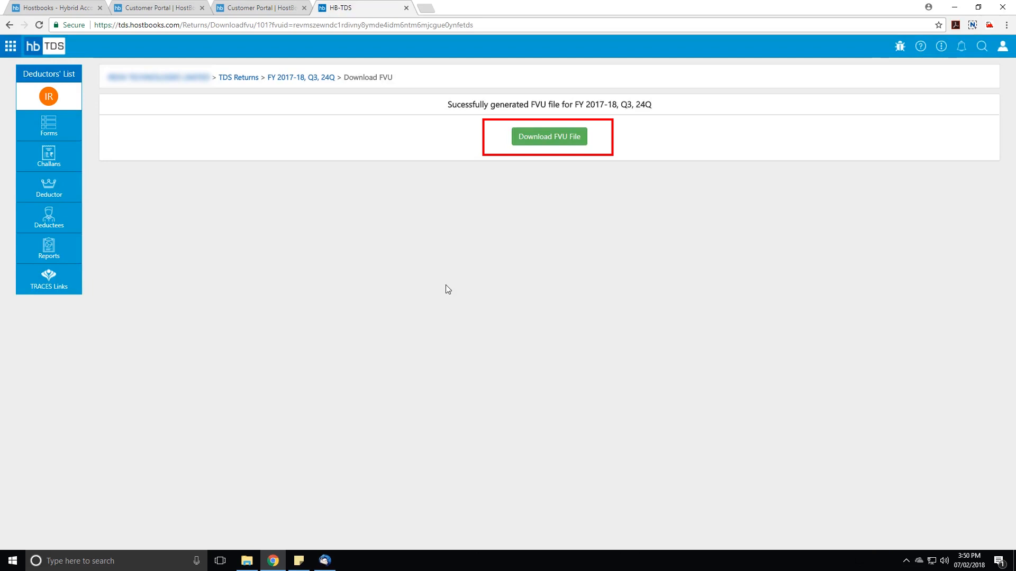
{"action": "left_click", "coordinate": [558, 148]}
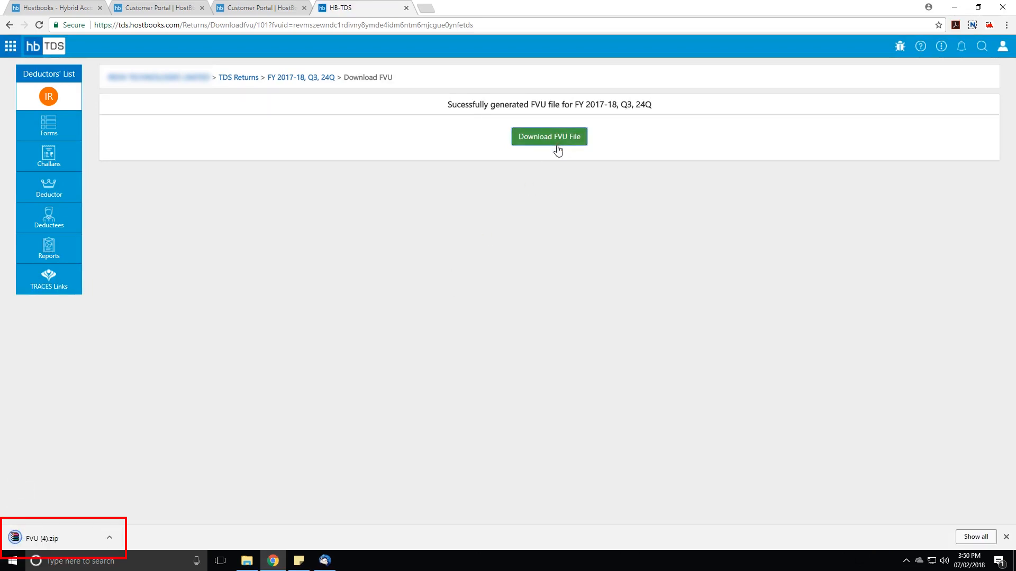
Open the downloaded FVU (4).zip archive, review the Form 27A PDF inside it, and return to HB-TDS in Chrome.
{"action": "left_click", "coordinate": [110, 537]}
{"action": "left_click", "coordinate": [148, 471]}
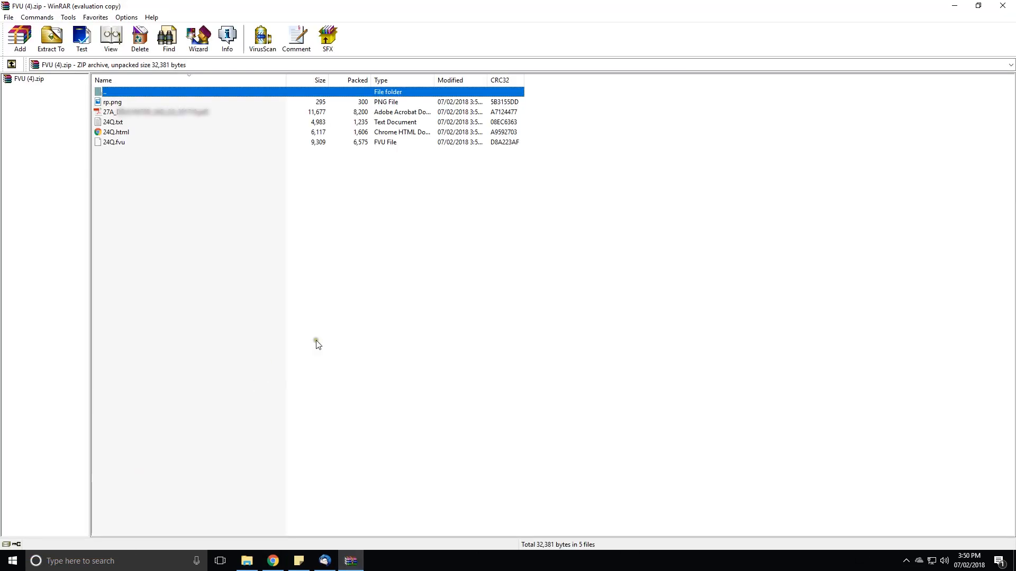
{"action": "double_click", "coordinate": [174, 113]}
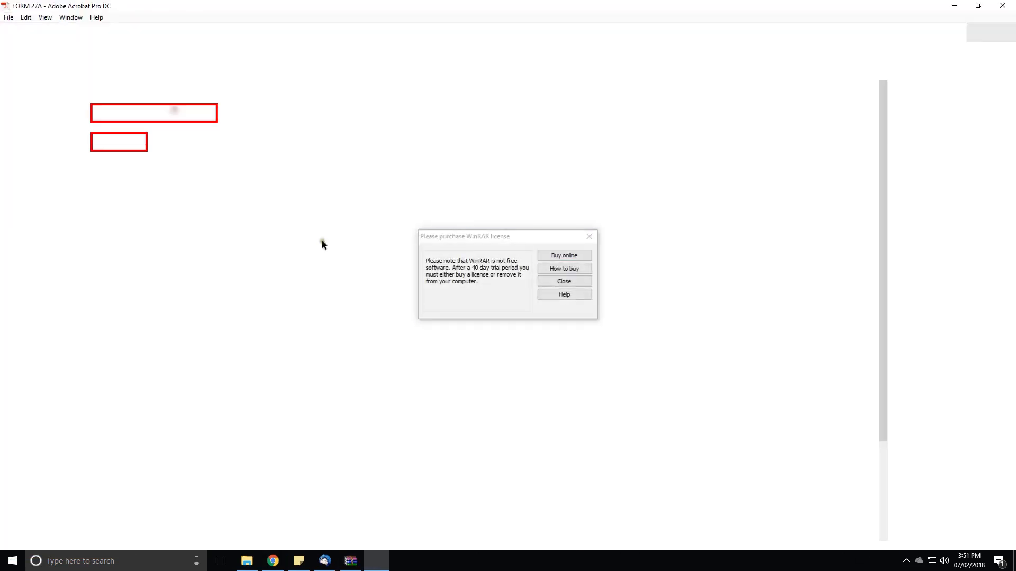
{"action": "scroll", "coordinate": [416, 228], "scroll_direction": "down", "scroll_amount": 1}
{"action": "scroll", "coordinate": [423, 254], "scroll_direction": "down", "scroll_amount": 3}
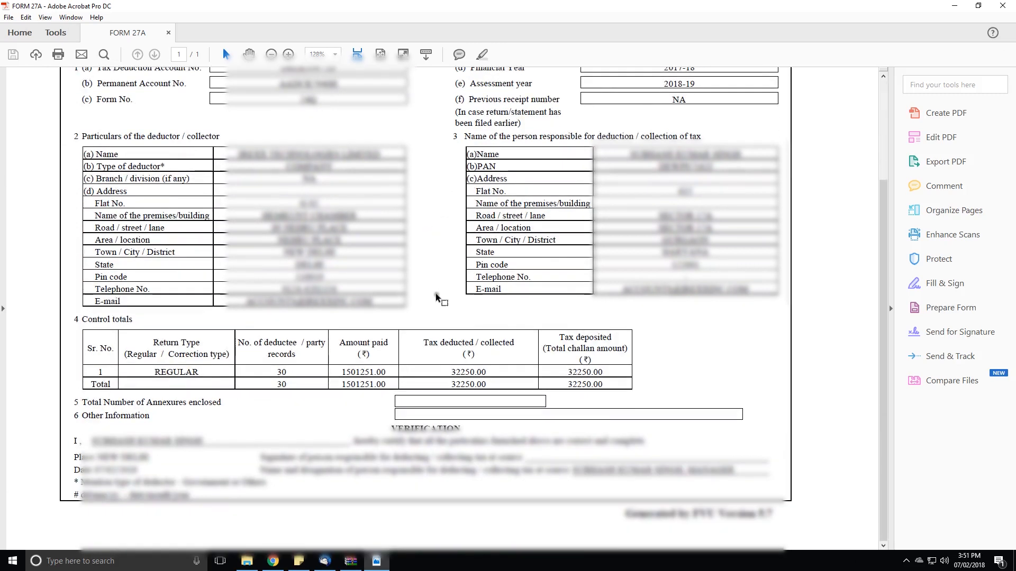
{"action": "scroll", "coordinate": [436, 297], "scroll_direction": "up", "scroll_amount": 4}
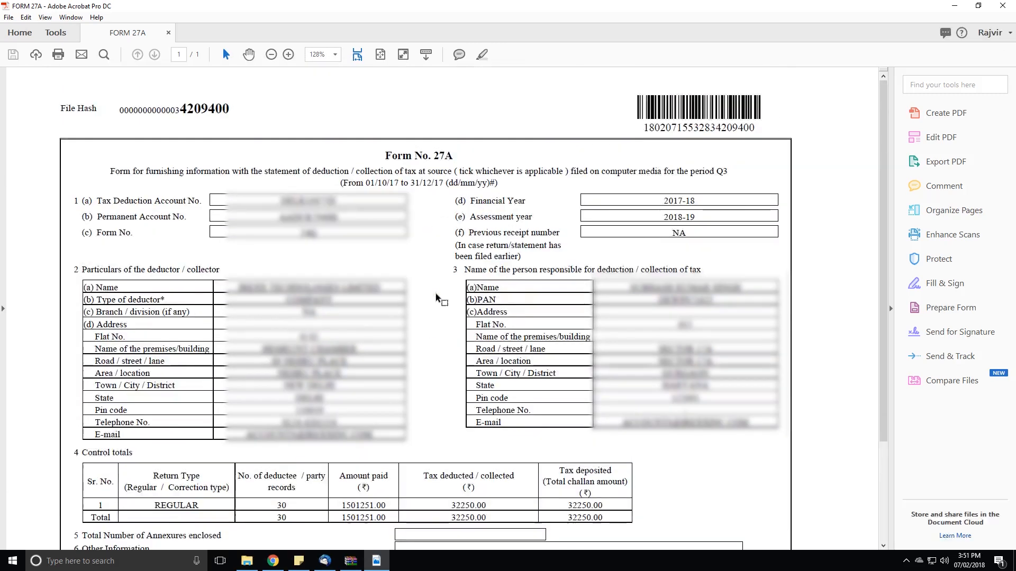
{"action": "left_click", "coordinate": [954, 8]}
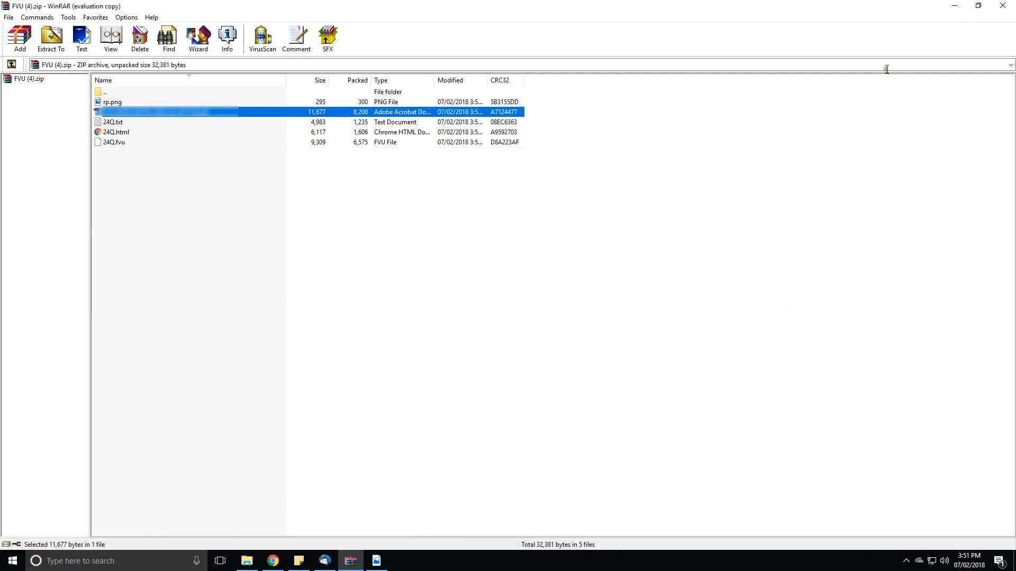
{"action": "left_click", "coordinate": [955, 7]}
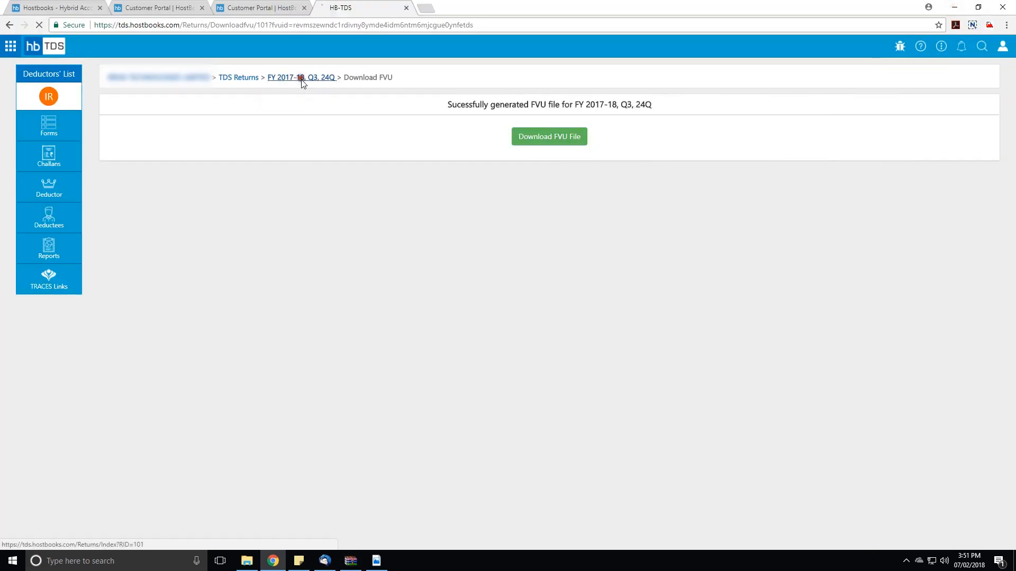